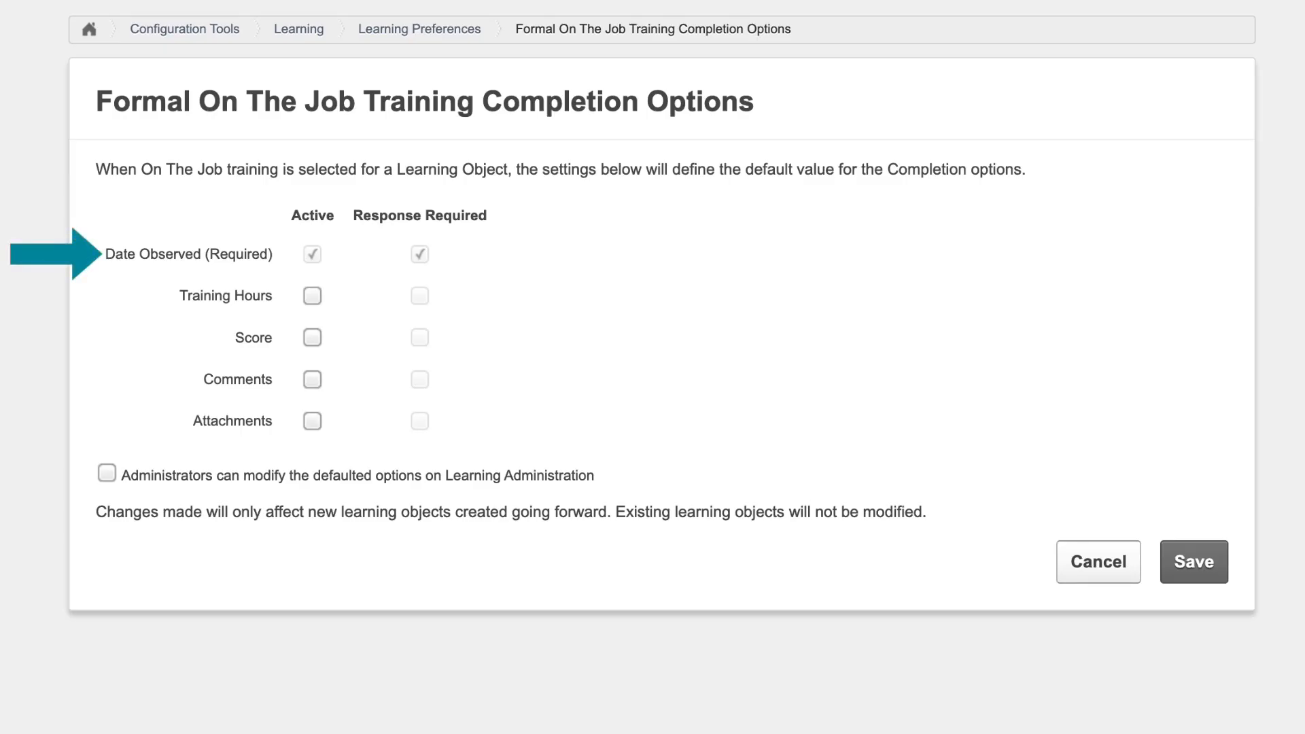
Step: Activate Training Hours with a required response, activate Comments and Attachments, and let administrators modify the defaulted completion options
left_click(313, 297)
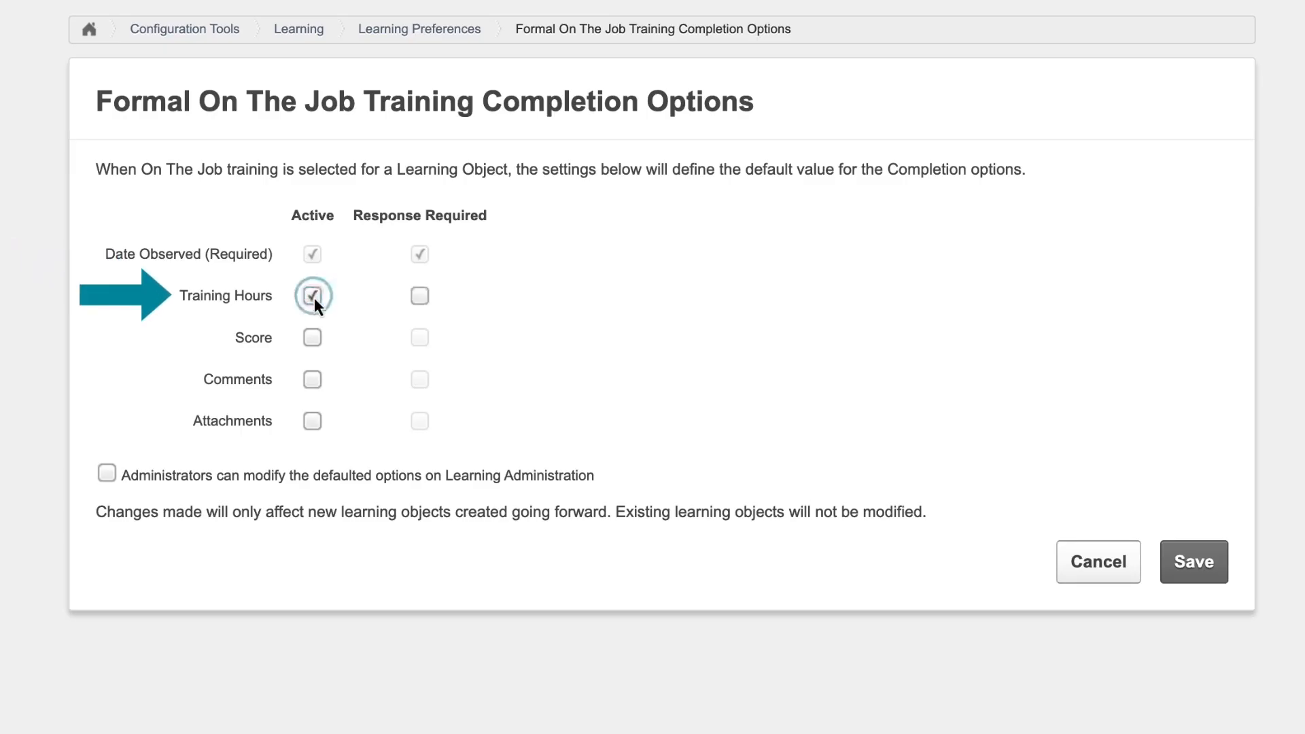
left_click(419, 296)
left_click(306, 381)
left_click(312, 422)
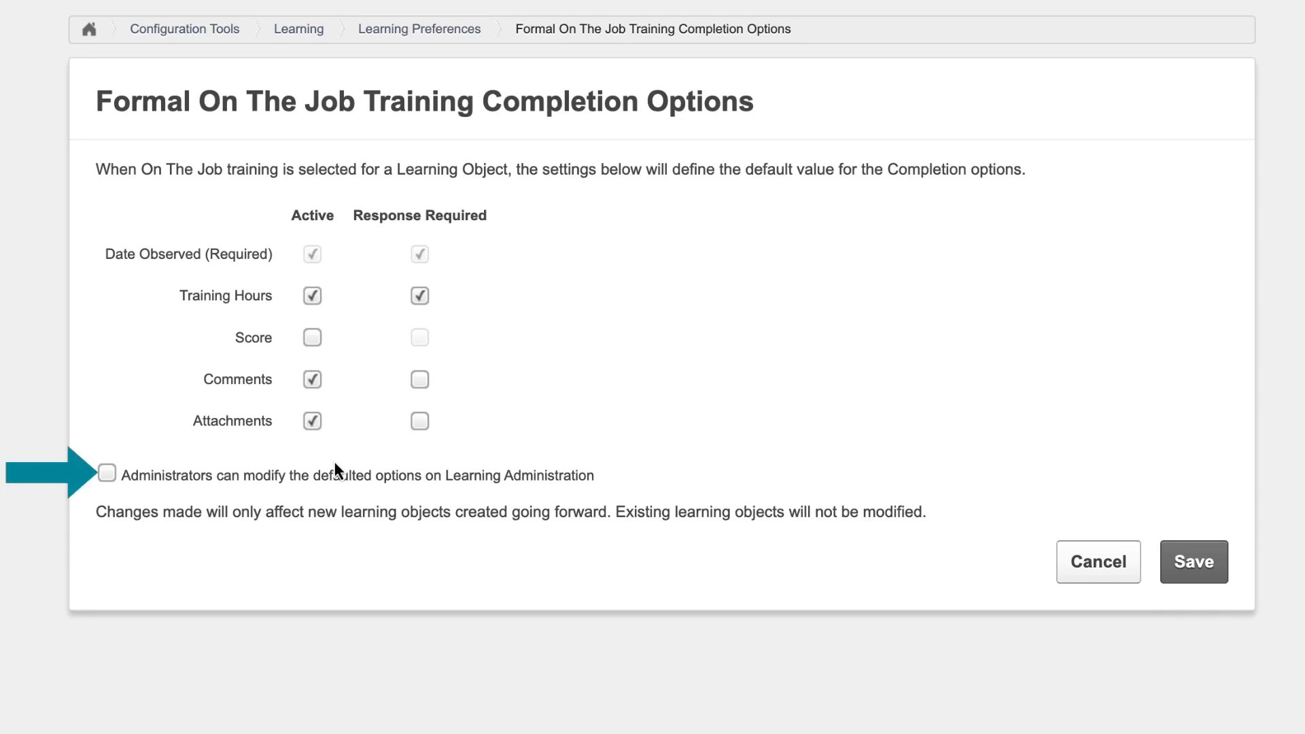
left_click(107, 474)
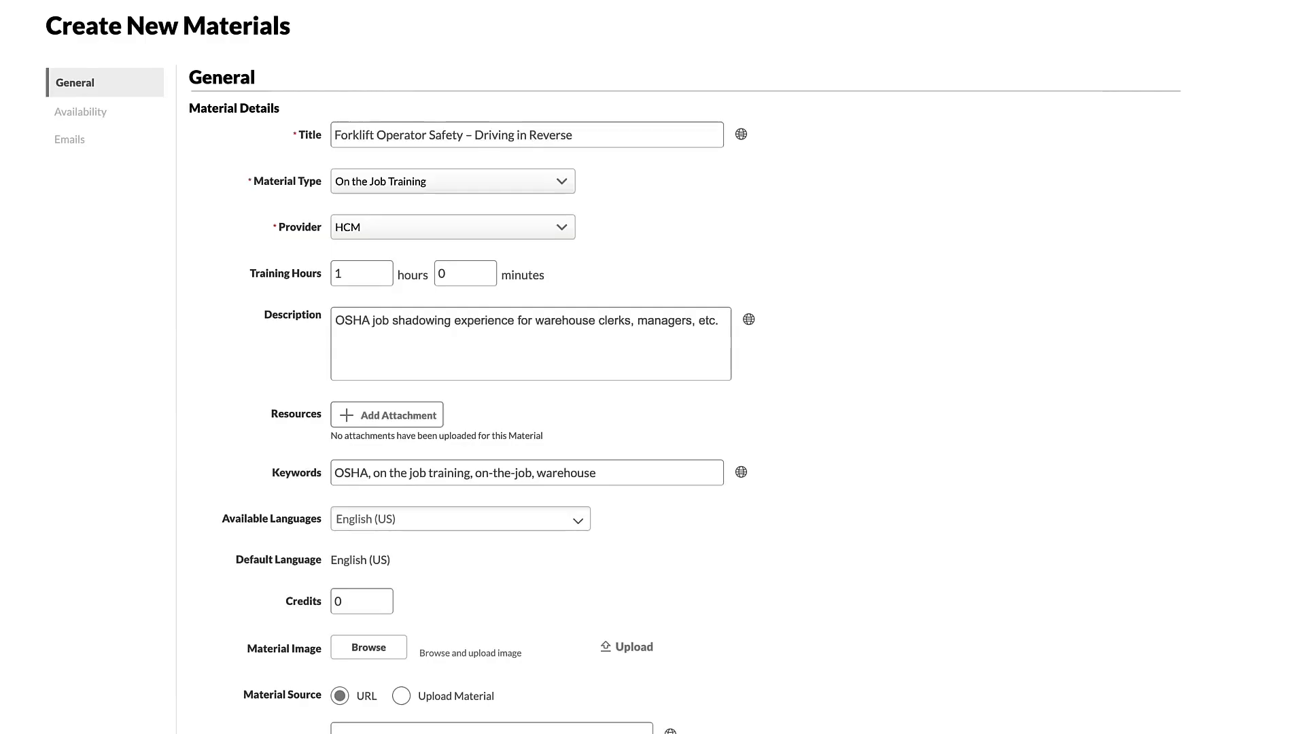
Step: Require On The Job Training completion observers for the new material and assign Managers as the observers
scroll(612, 374, "down", 10)
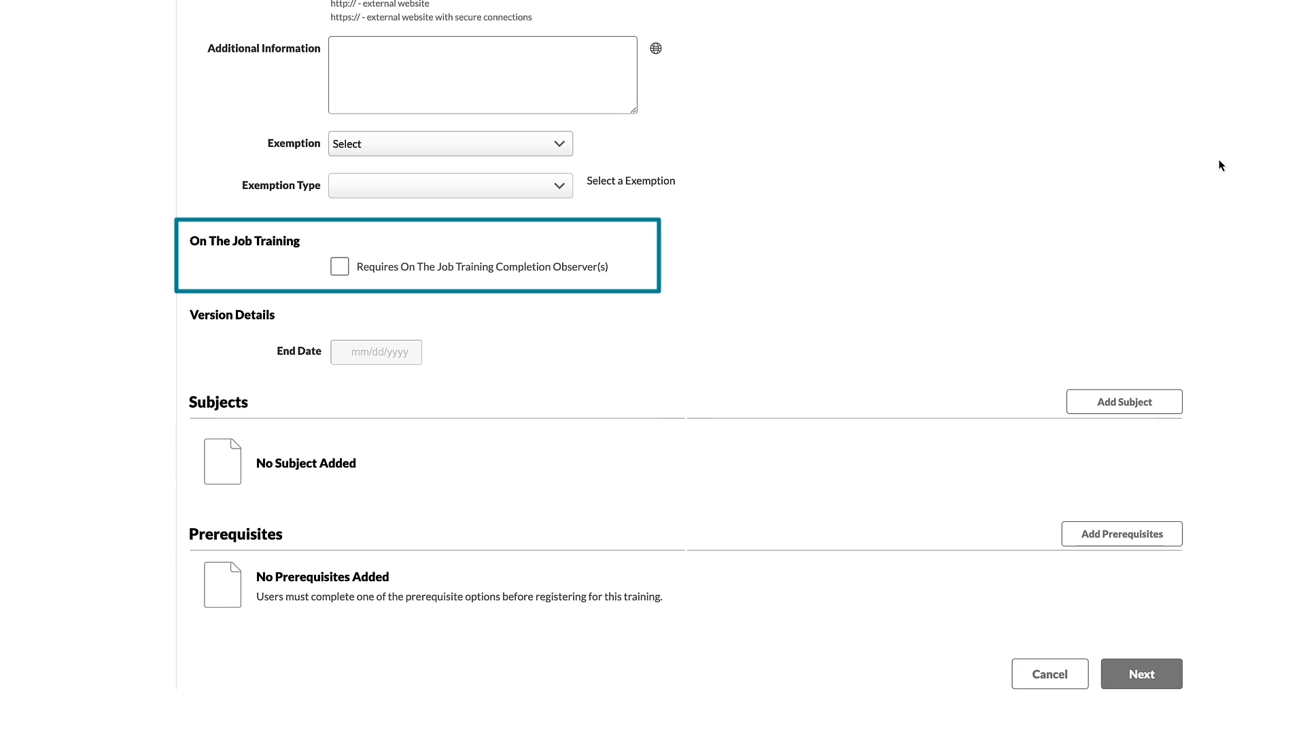
left_click(338, 268)
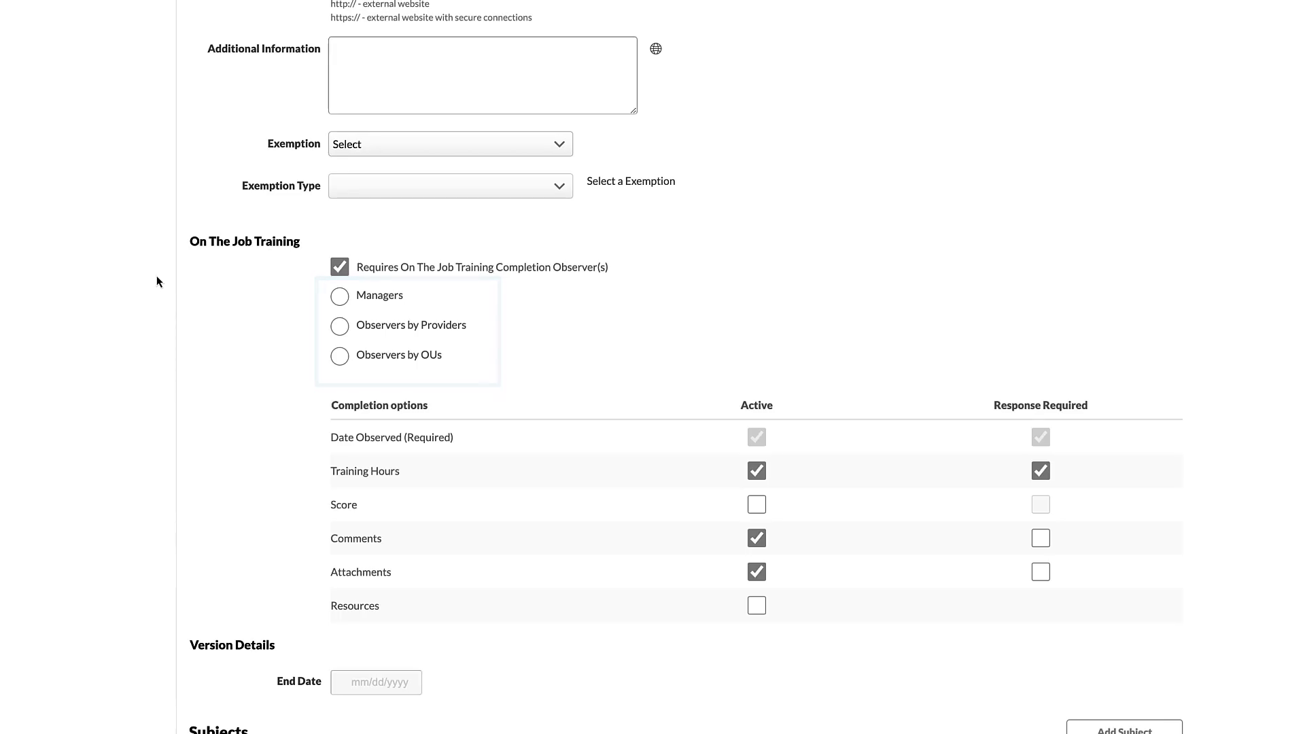
left_click(338, 298)
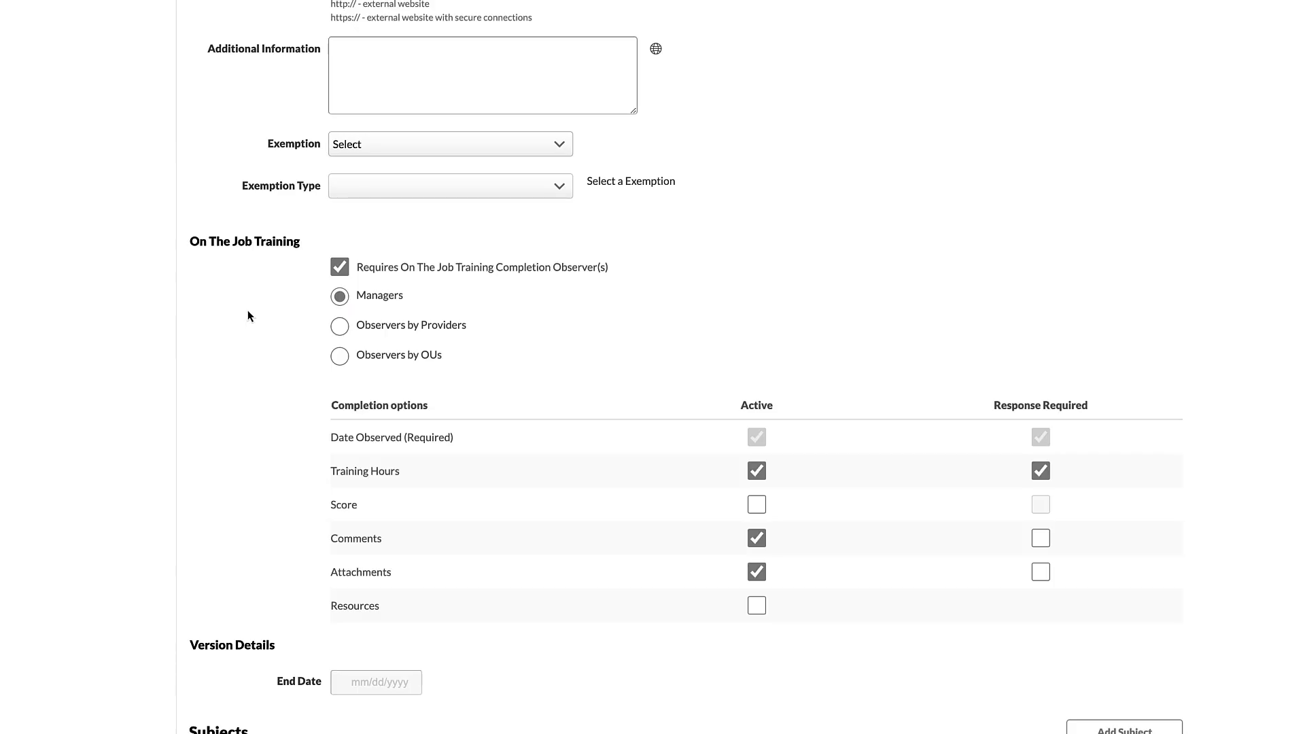
Step: Switch the observers to Observers by Providers, choose the HCM provider and add its first listed instructor
left_click(358, 325)
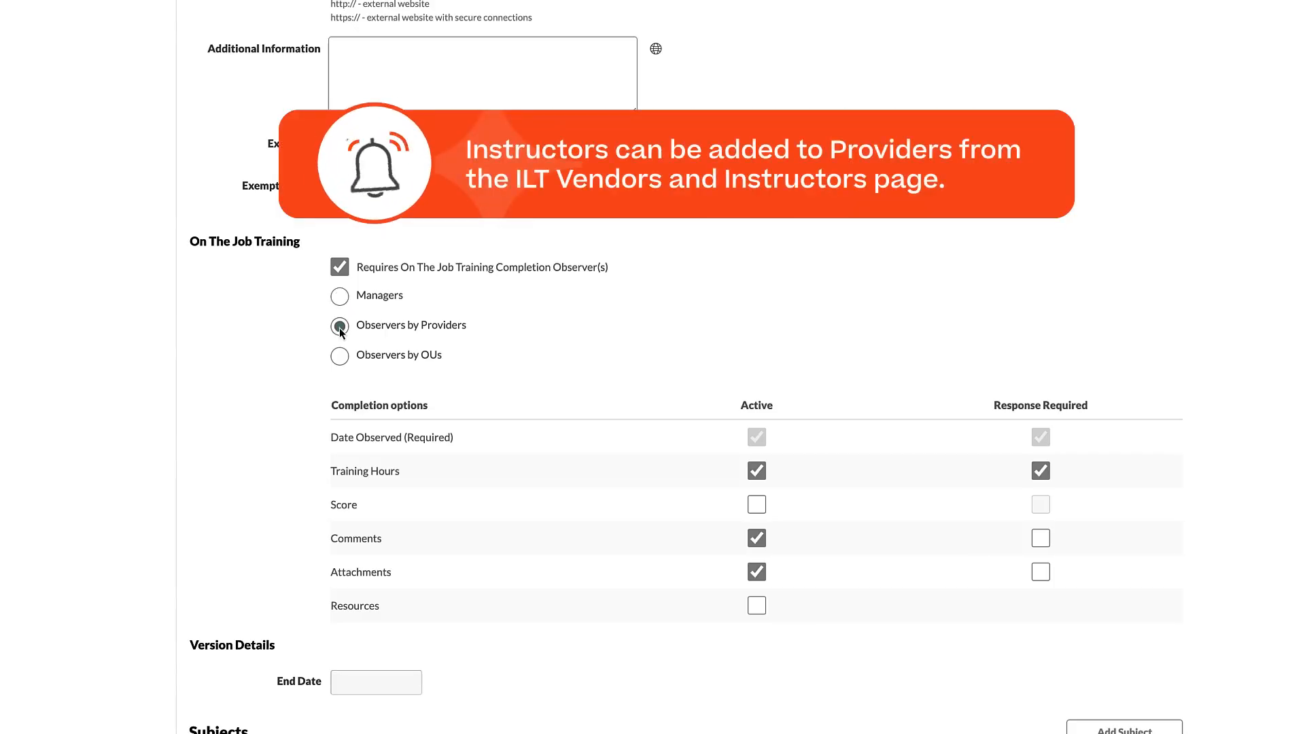
left_click(561, 364)
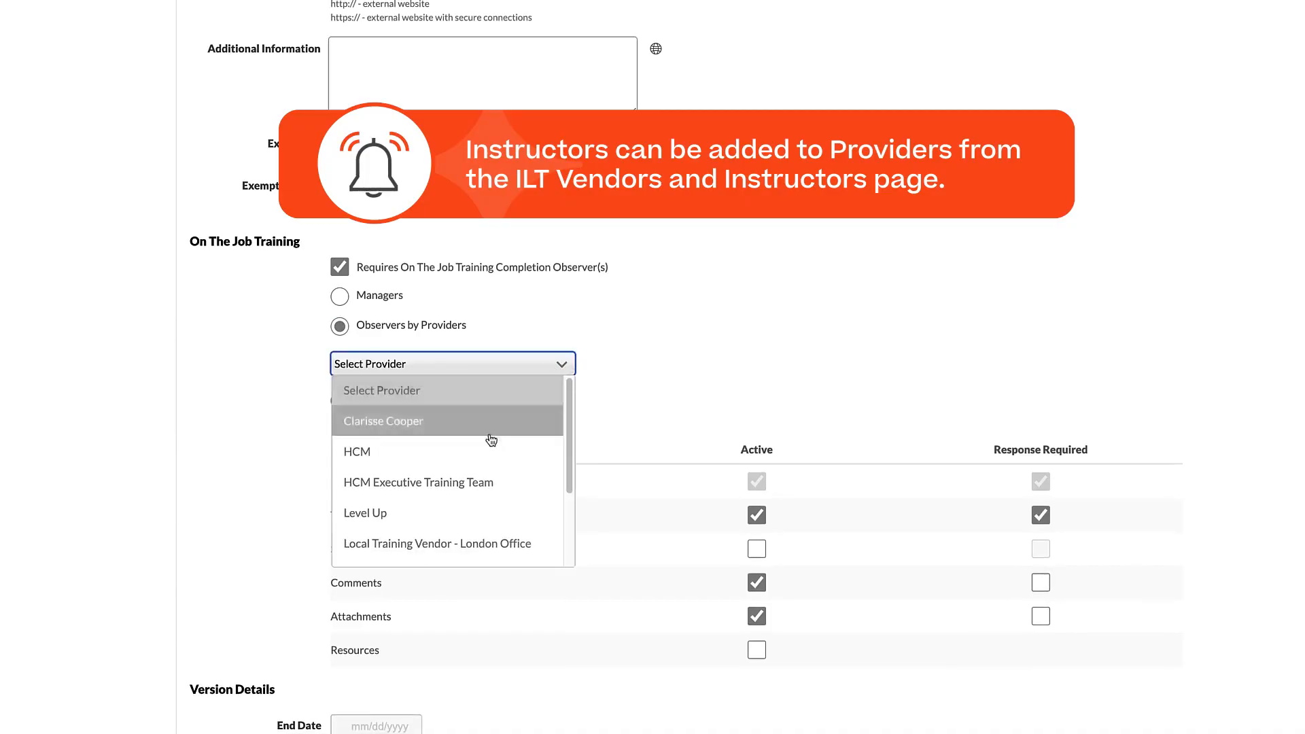
left_click(477, 451)
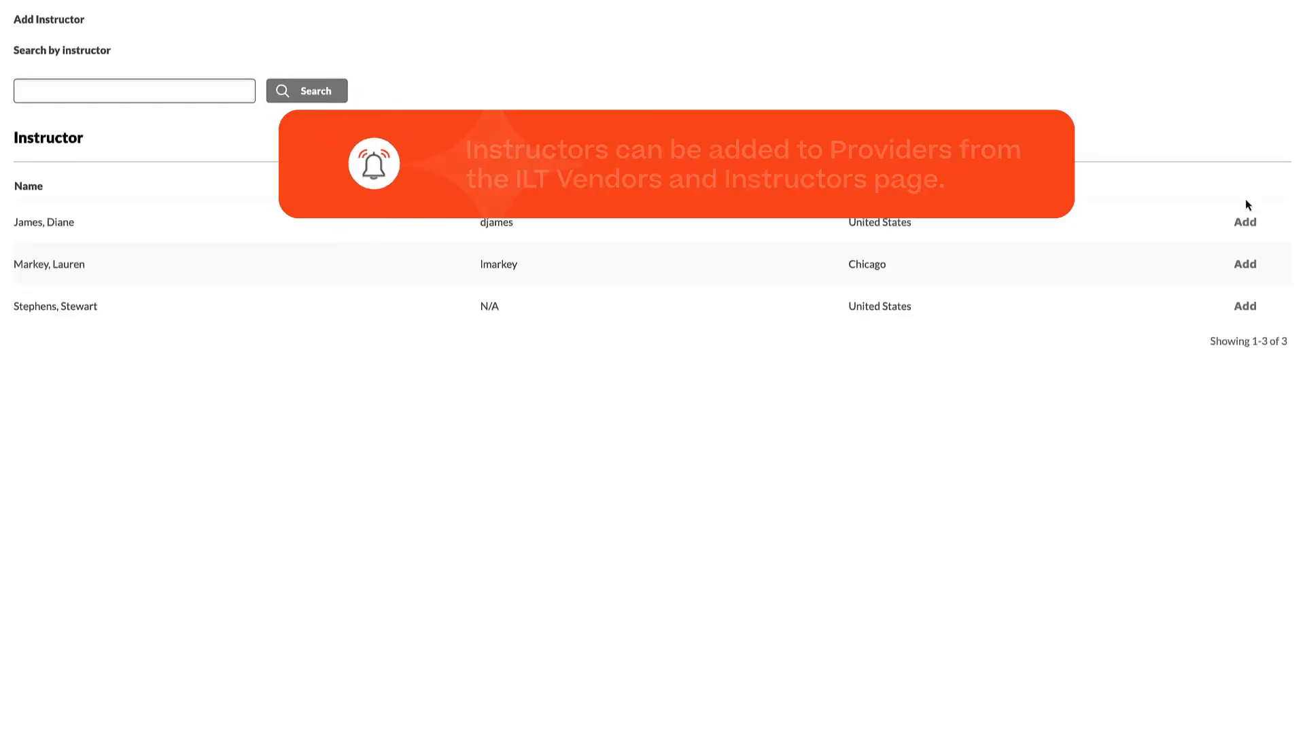
left_click(1248, 223)
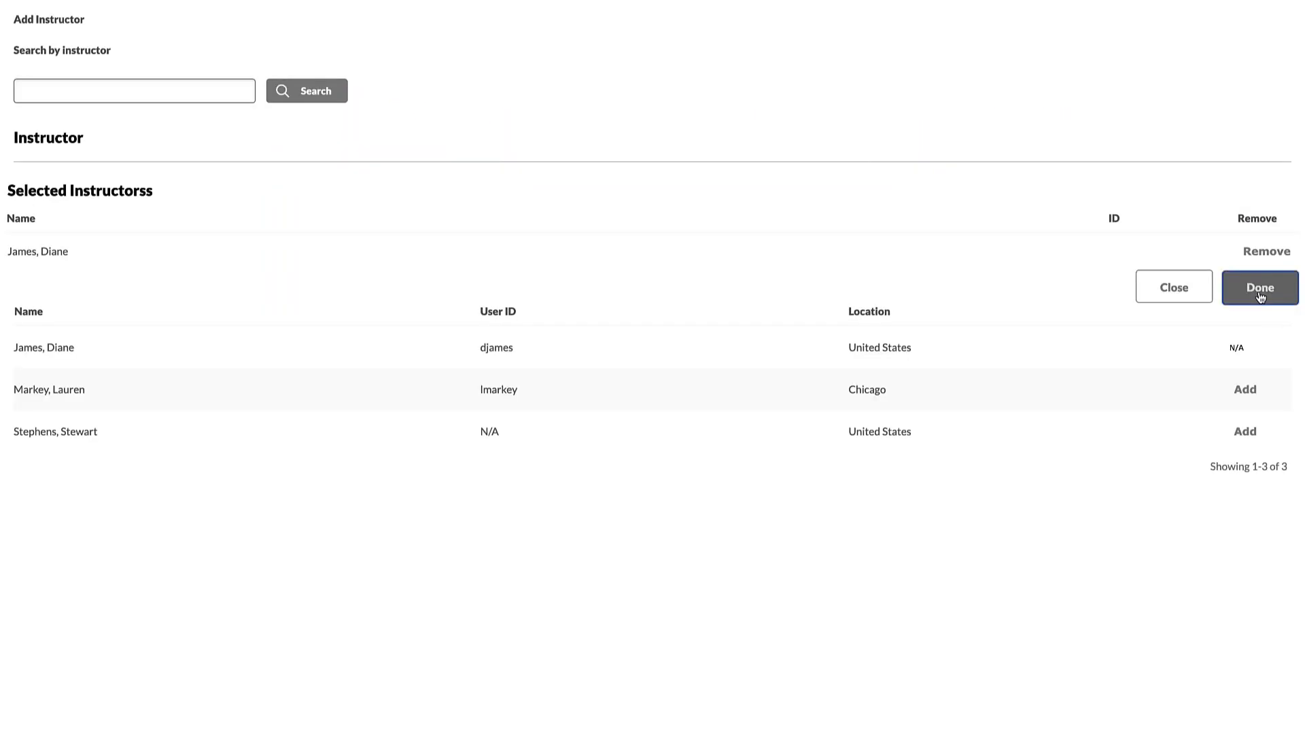
left_click(1258, 290)
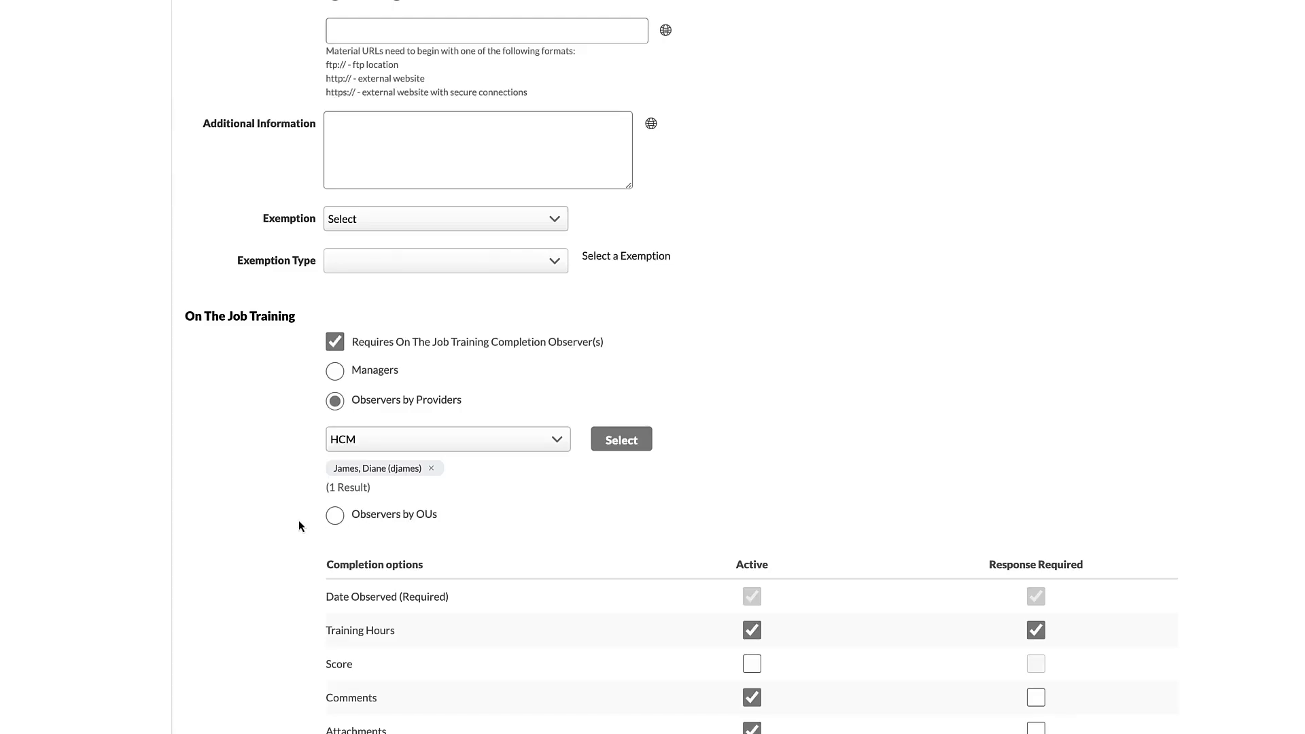
Step: Set the observers to Observers by OUs with the Users criterion and add the intended observer found by surname
left_click(335, 515)
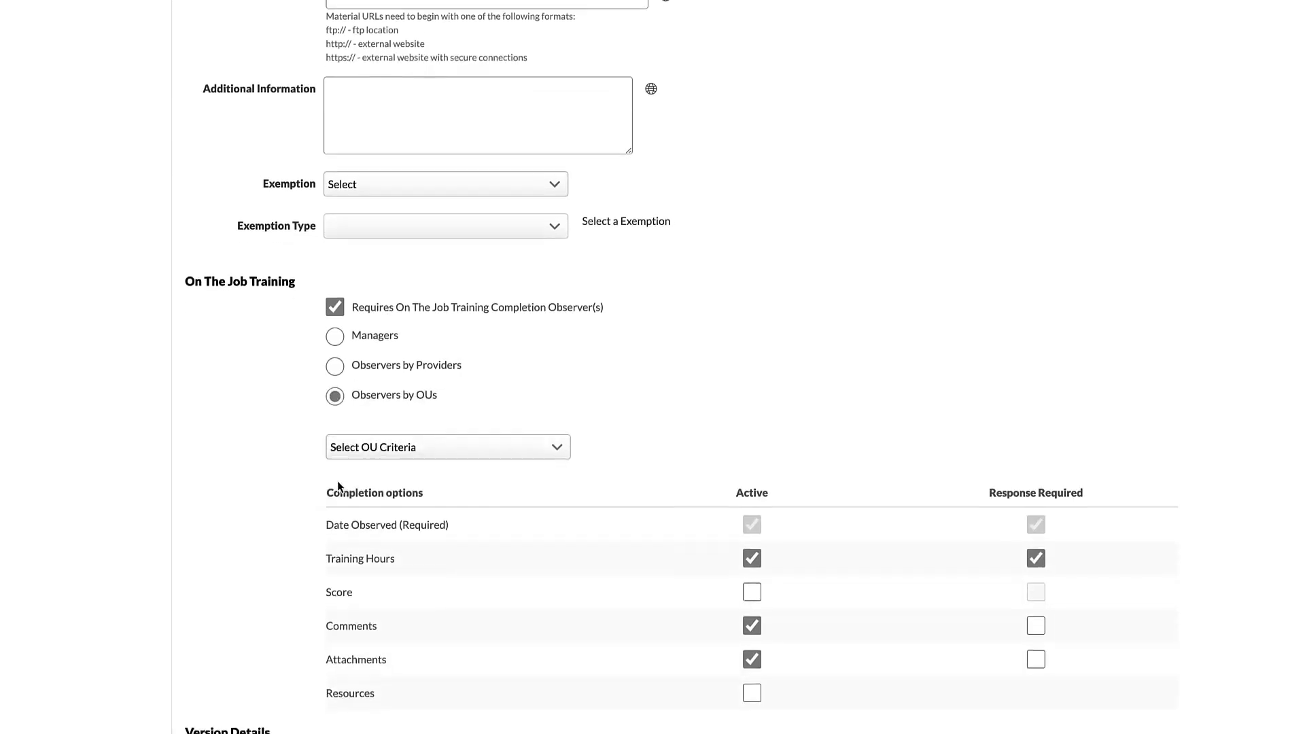
scroll(337, 486, "down", 1)
left_click(556, 402)
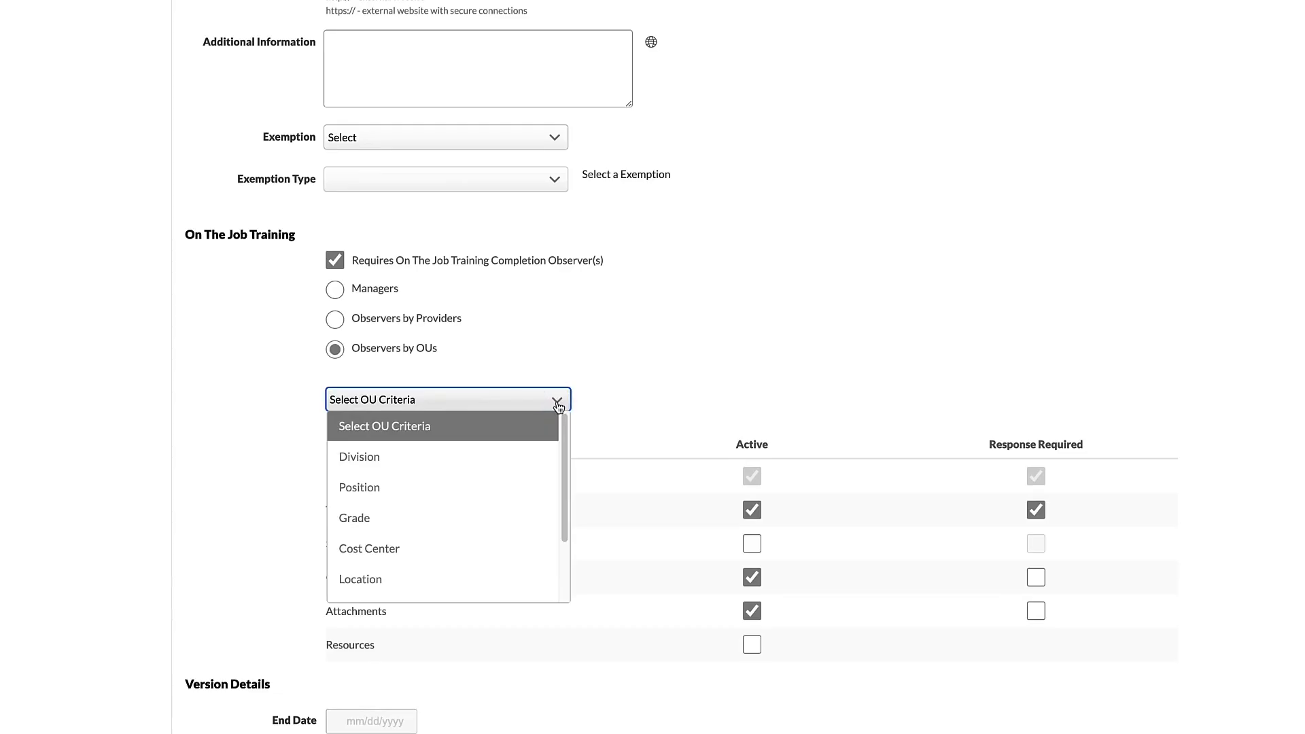
scroll(448, 547, "down", 2)
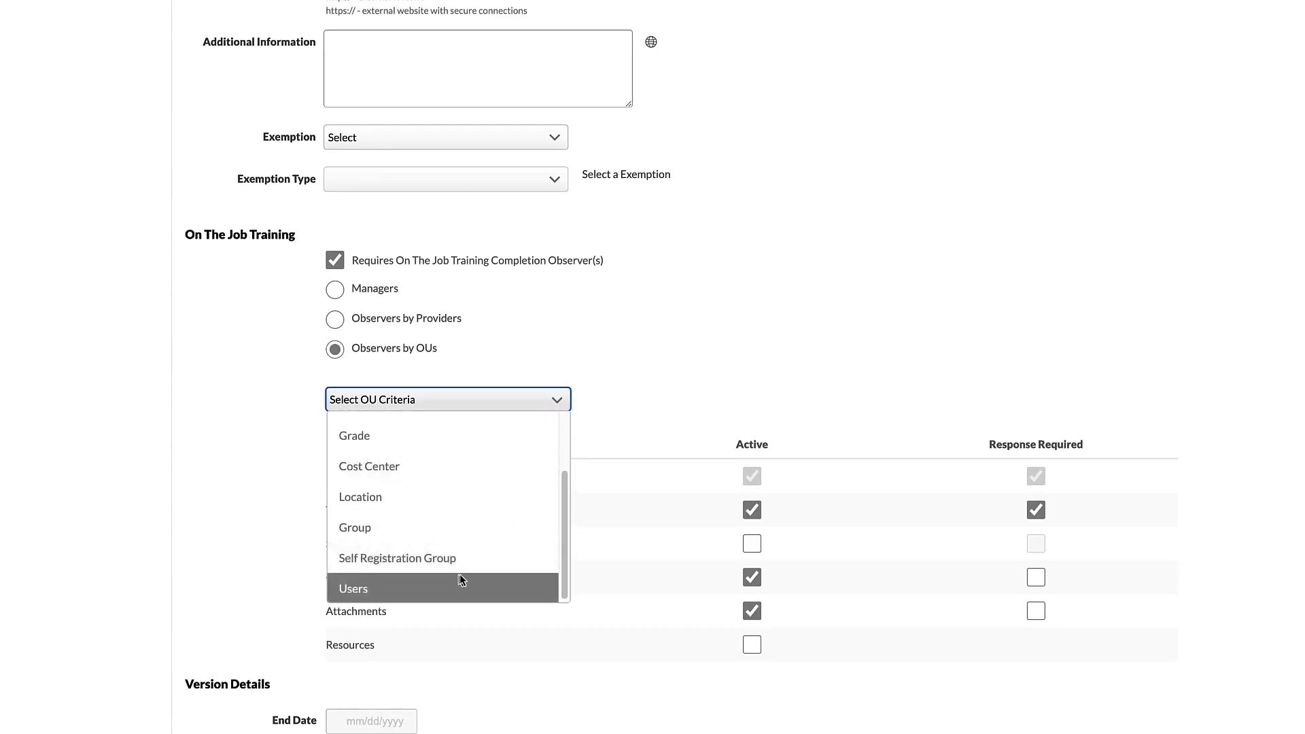
left_click(463, 575)
left_click(608, 401)
type("James")
left_click(393, 177)
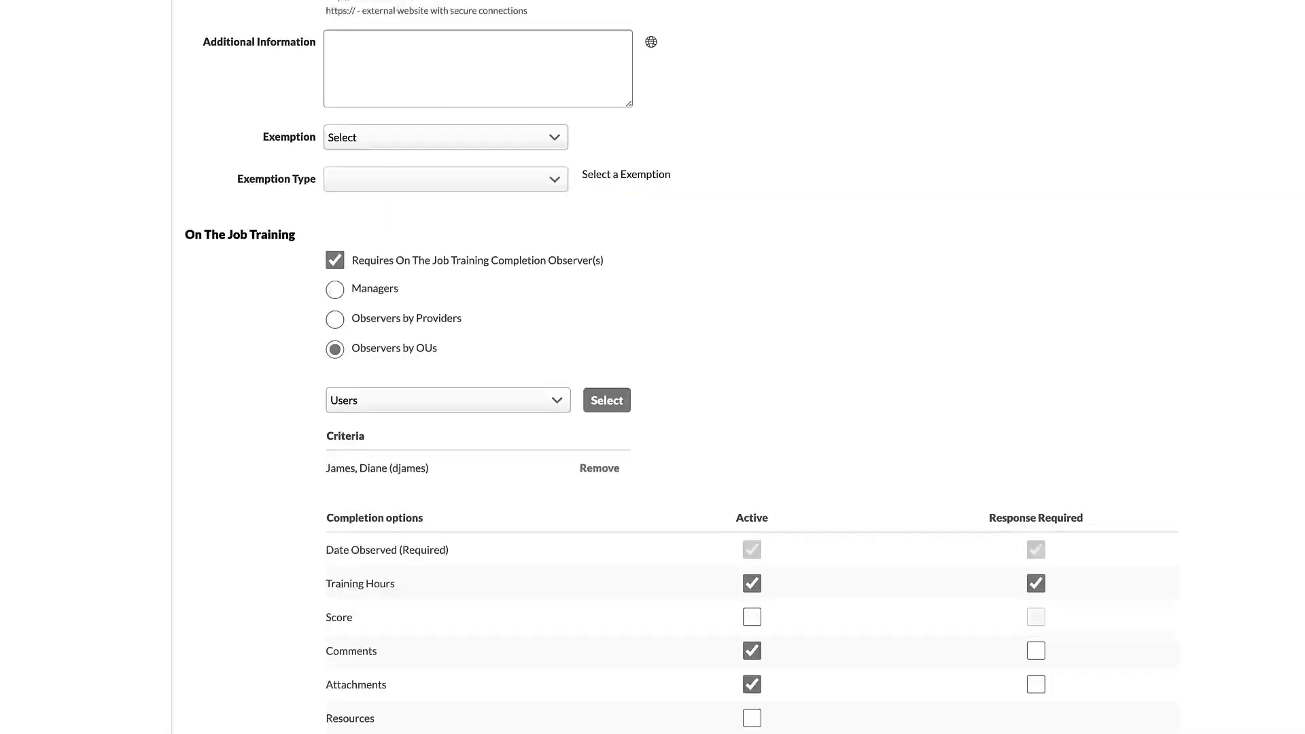
Step: Deactivate the Attachments completion option, continue through the Availability and Emails pages, and save the new material
scroll(652, 367, "down", 4)
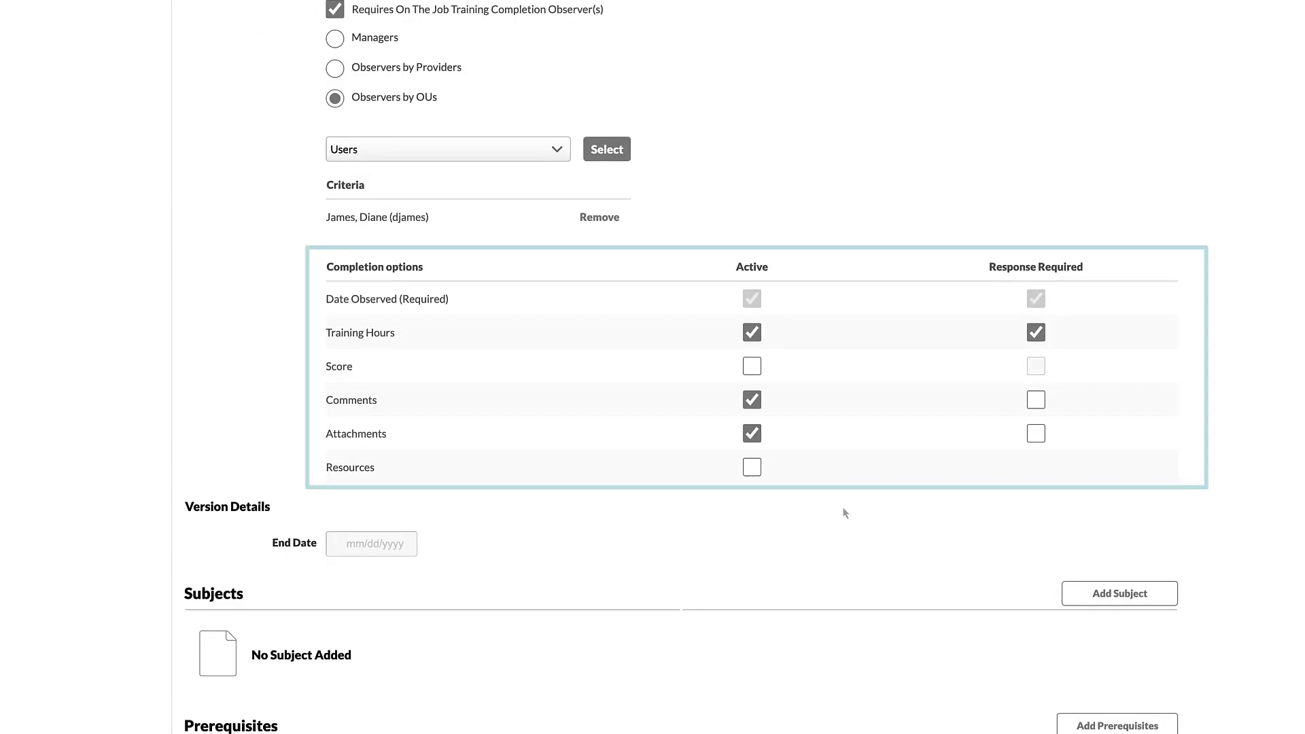
left_click(751, 433)
scroll(805, 478, "down", 3)
left_click(1130, 693)
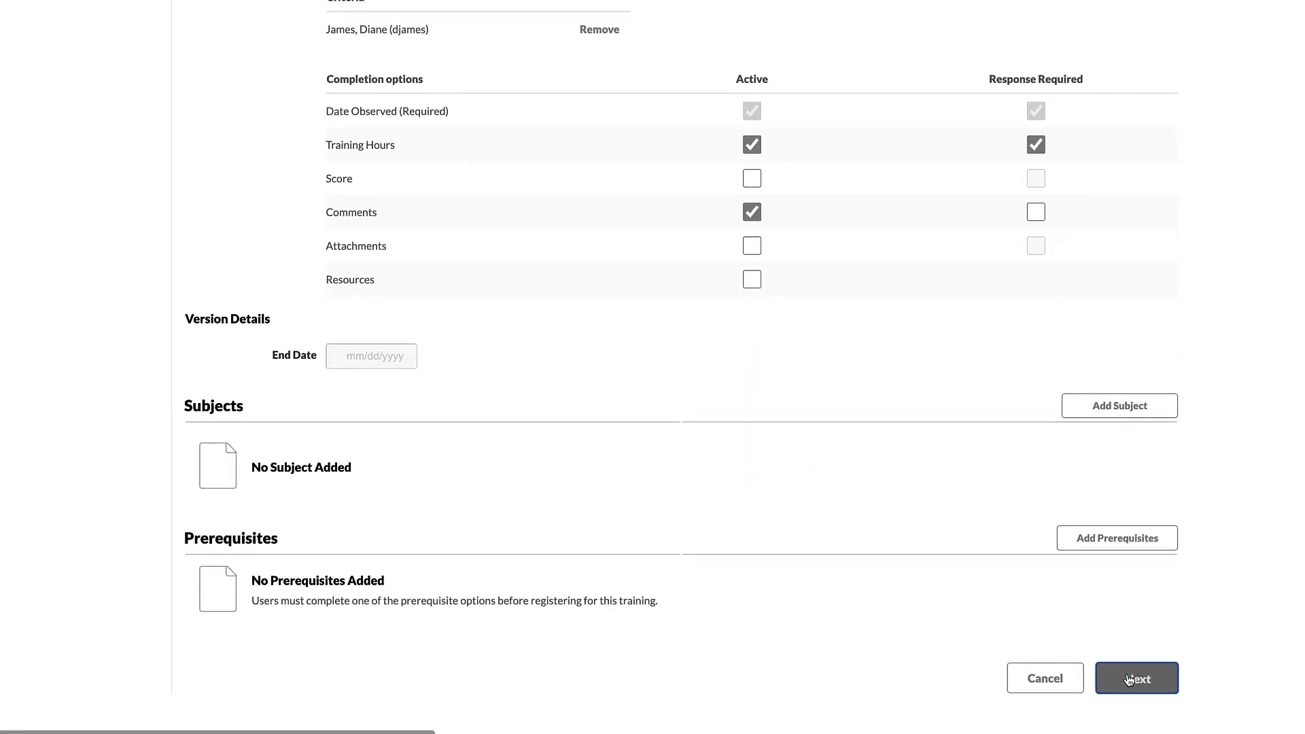
left_click(1117, 286)
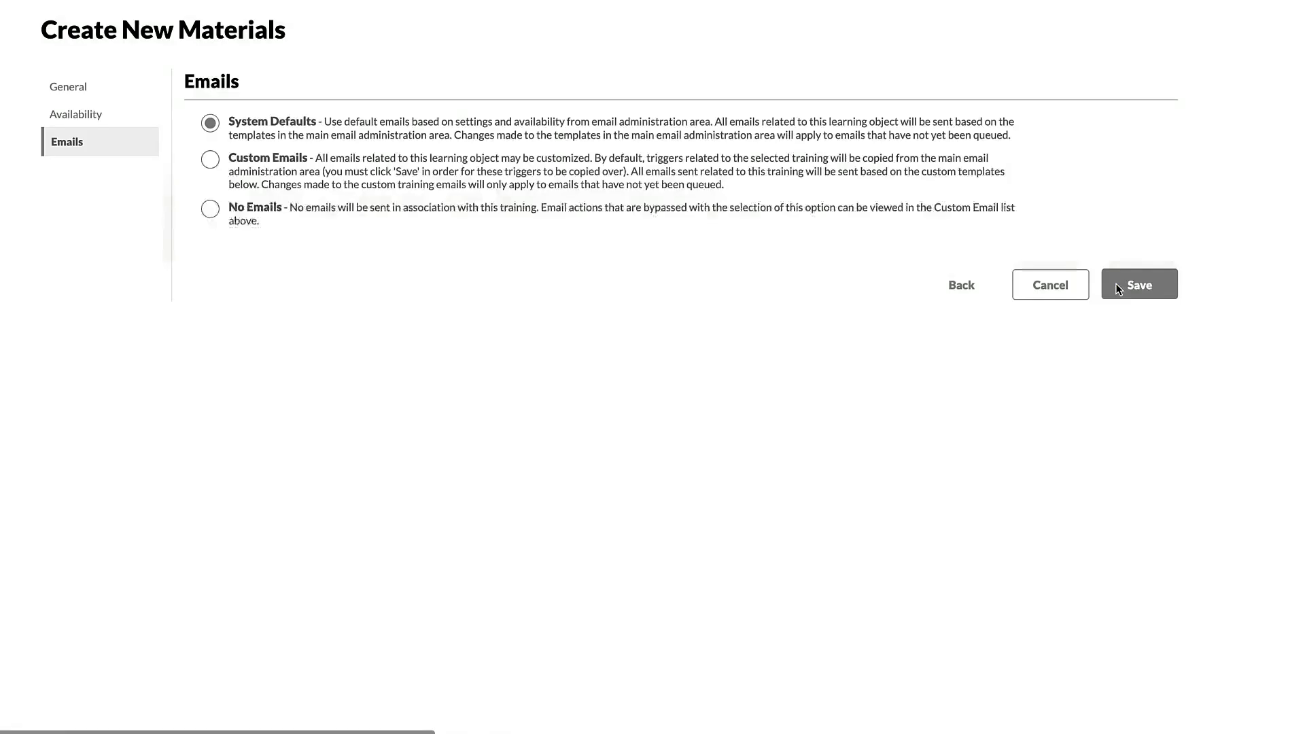
left_click(1162, 290)
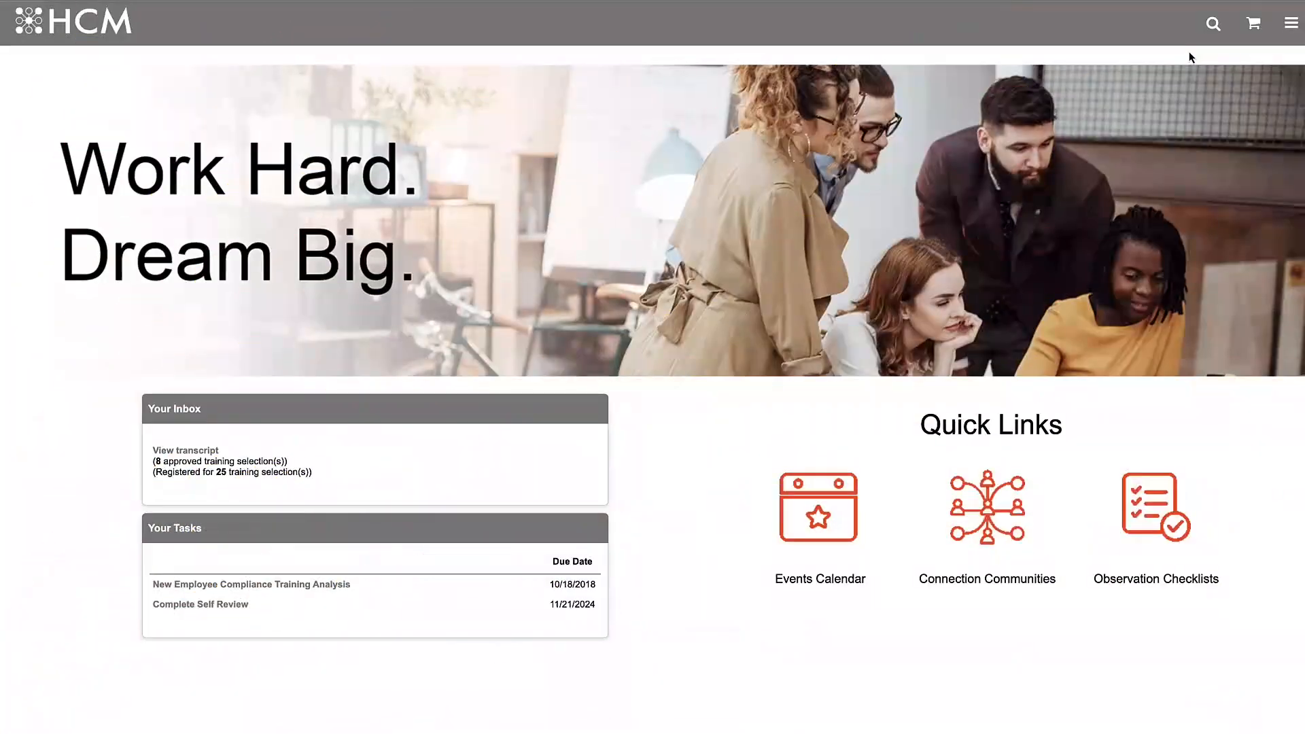
Step: Find the Forklift Operator Safety – Driving in Reverse material through the site search and request it as a learner
left_click(1214, 24)
type("Forklift")
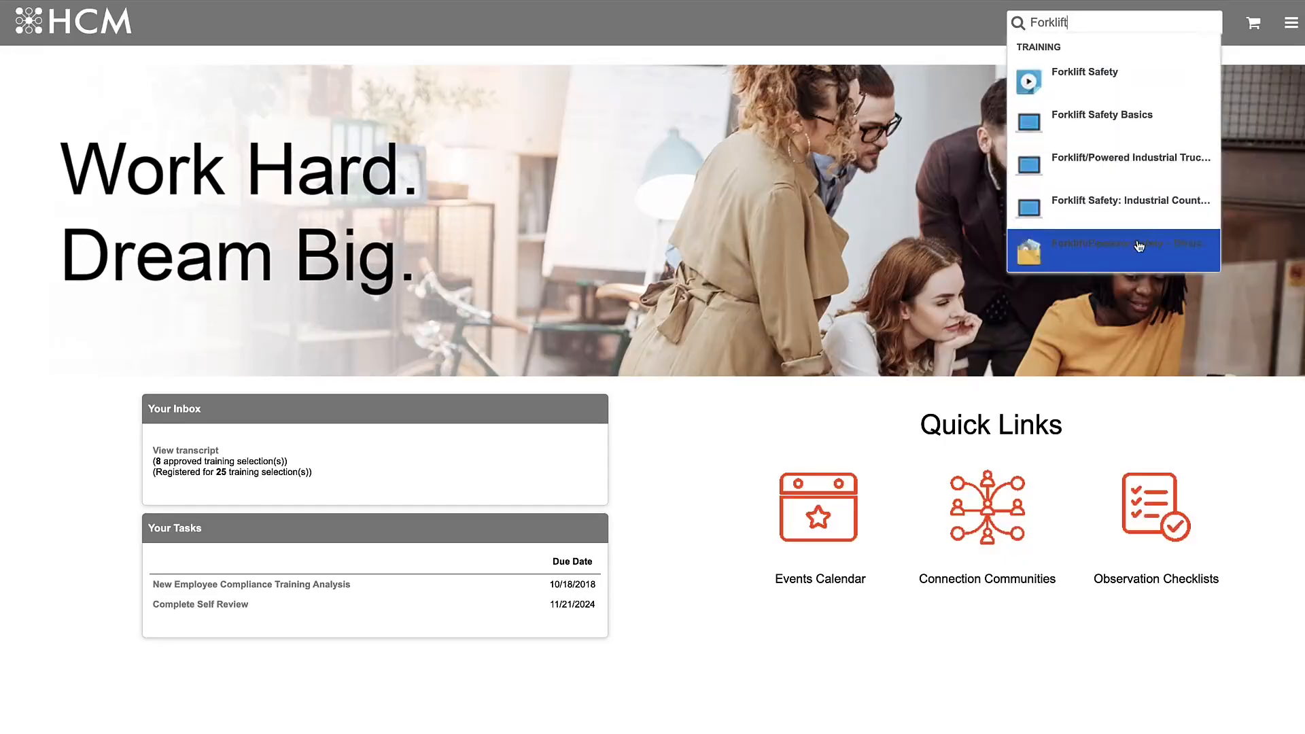
left_click(1054, 247)
left_click(1096, 316)
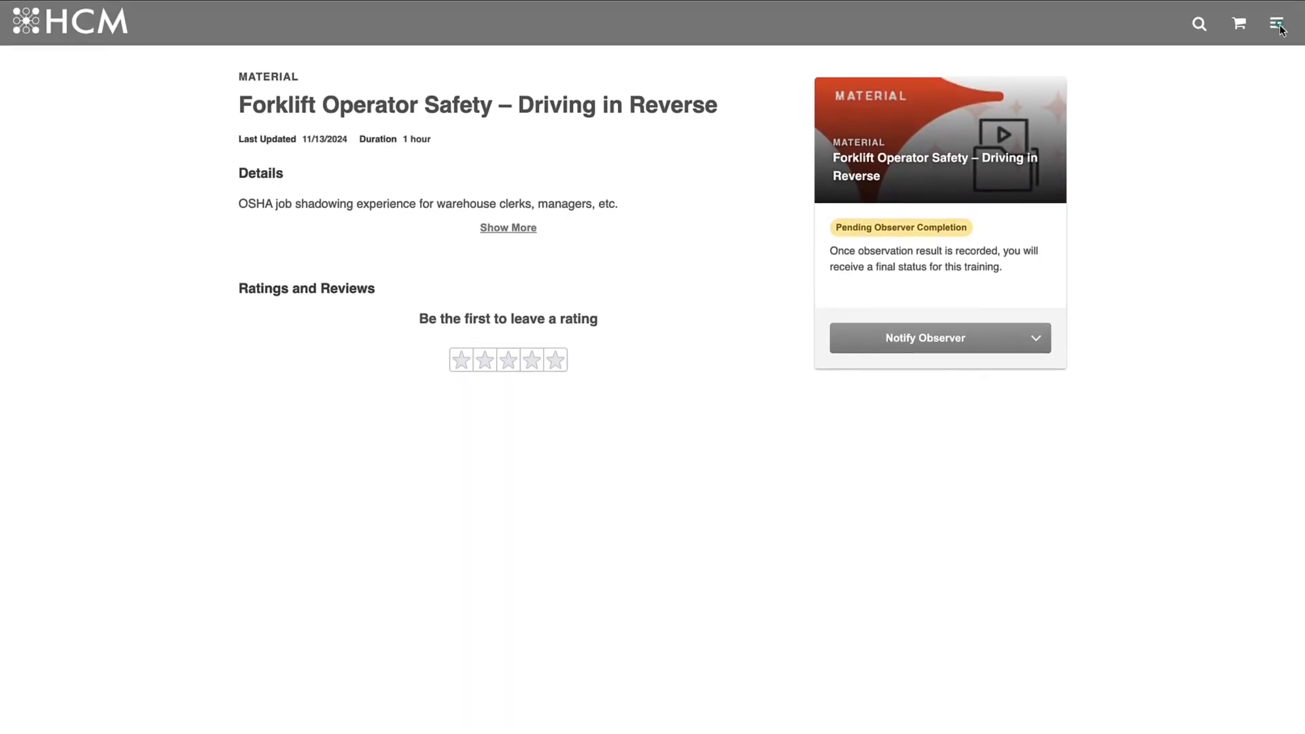
Step: Open the learner's transcript and filter it by the Material training type
left_click(1276, 24)
left_click(1212, 315)
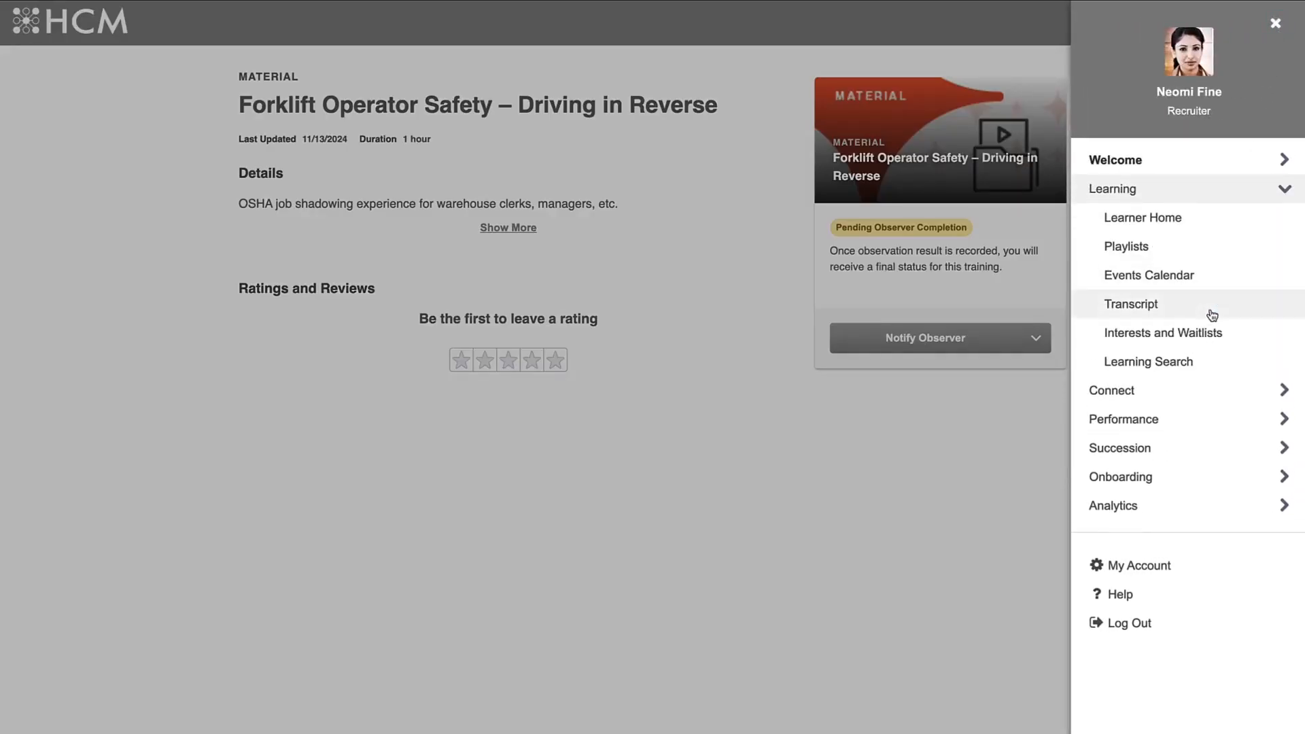
left_click(1210, 309)
left_click(534, 276)
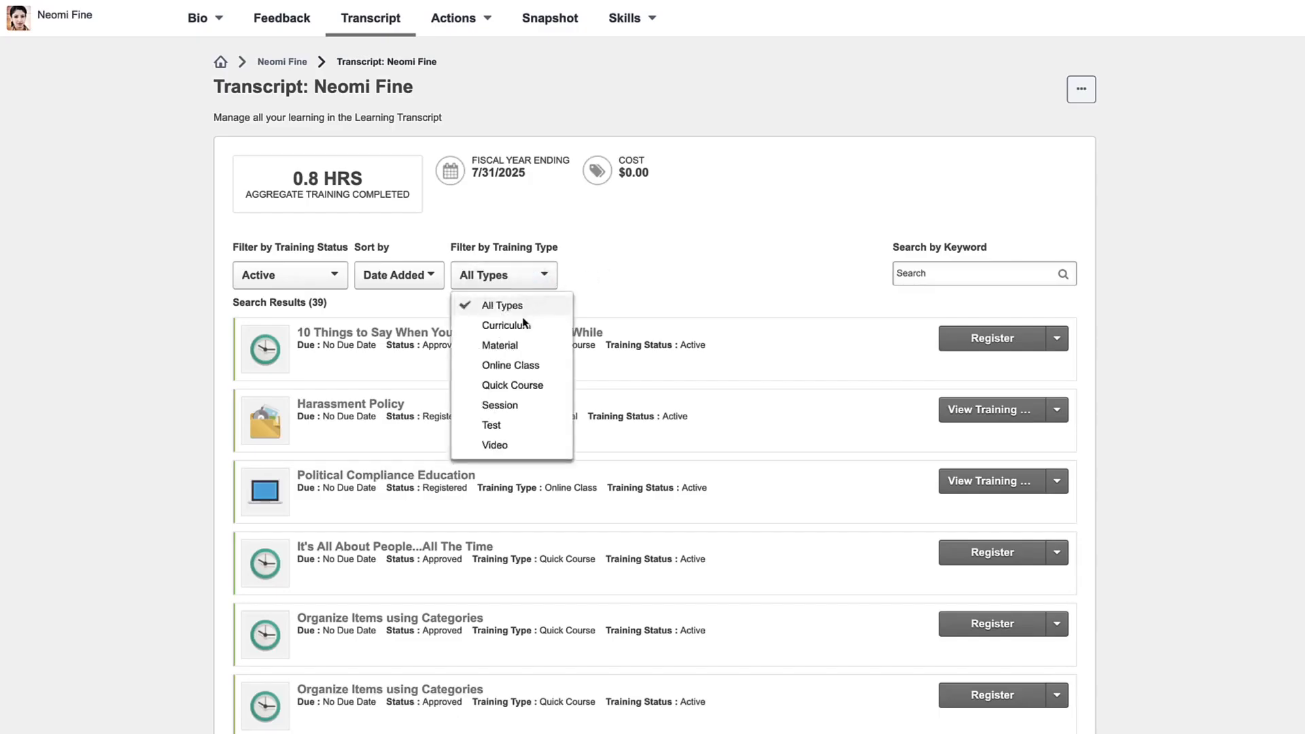
left_click(499, 345)
scroll(676, 271, "down", 3)
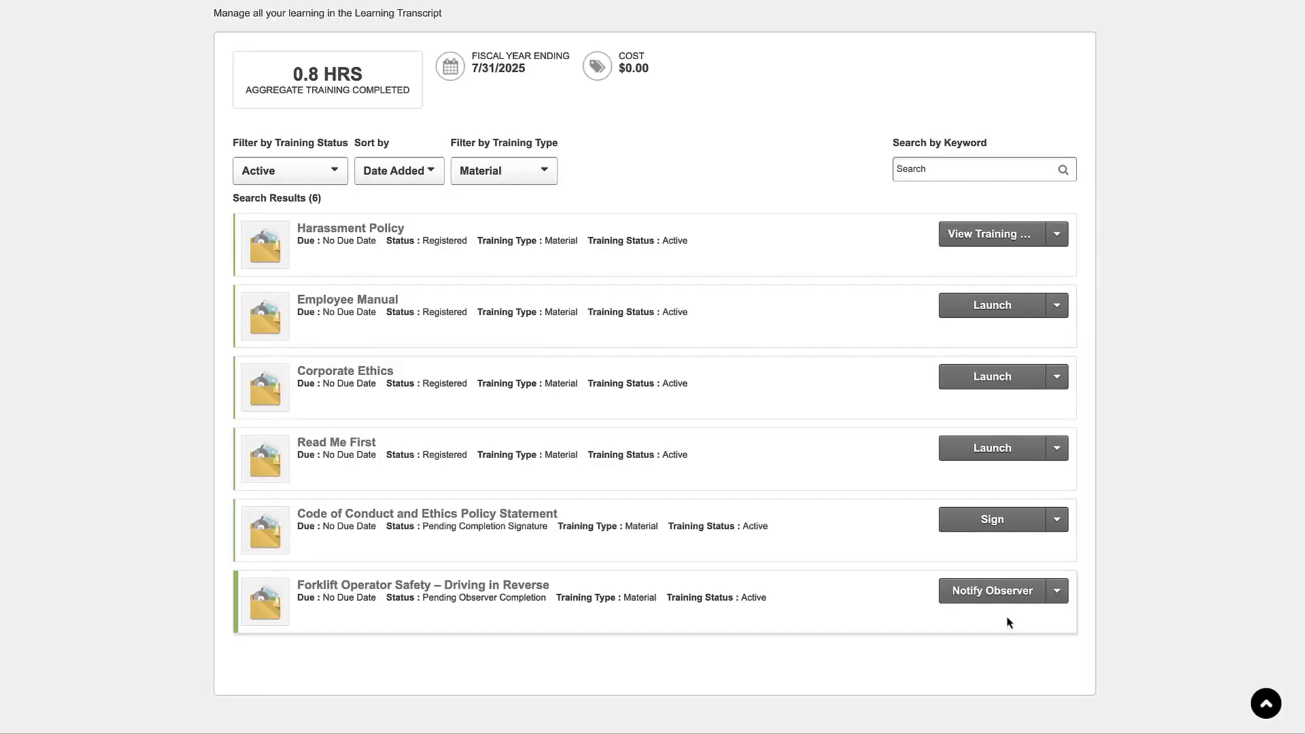
Step: Notify the Director of Marketing as the observer for the Forklift Operator Safety – Driving in Reverse training
left_click(999, 593)
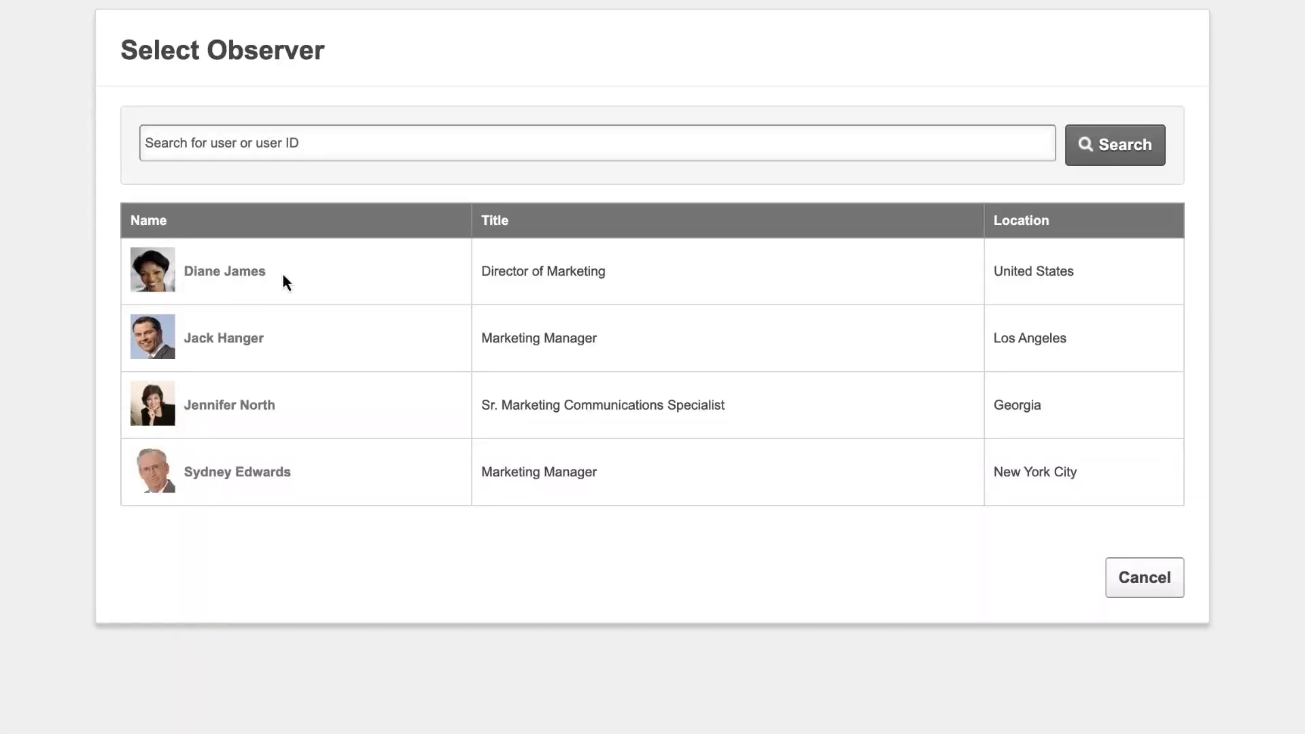
left_click(255, 272)
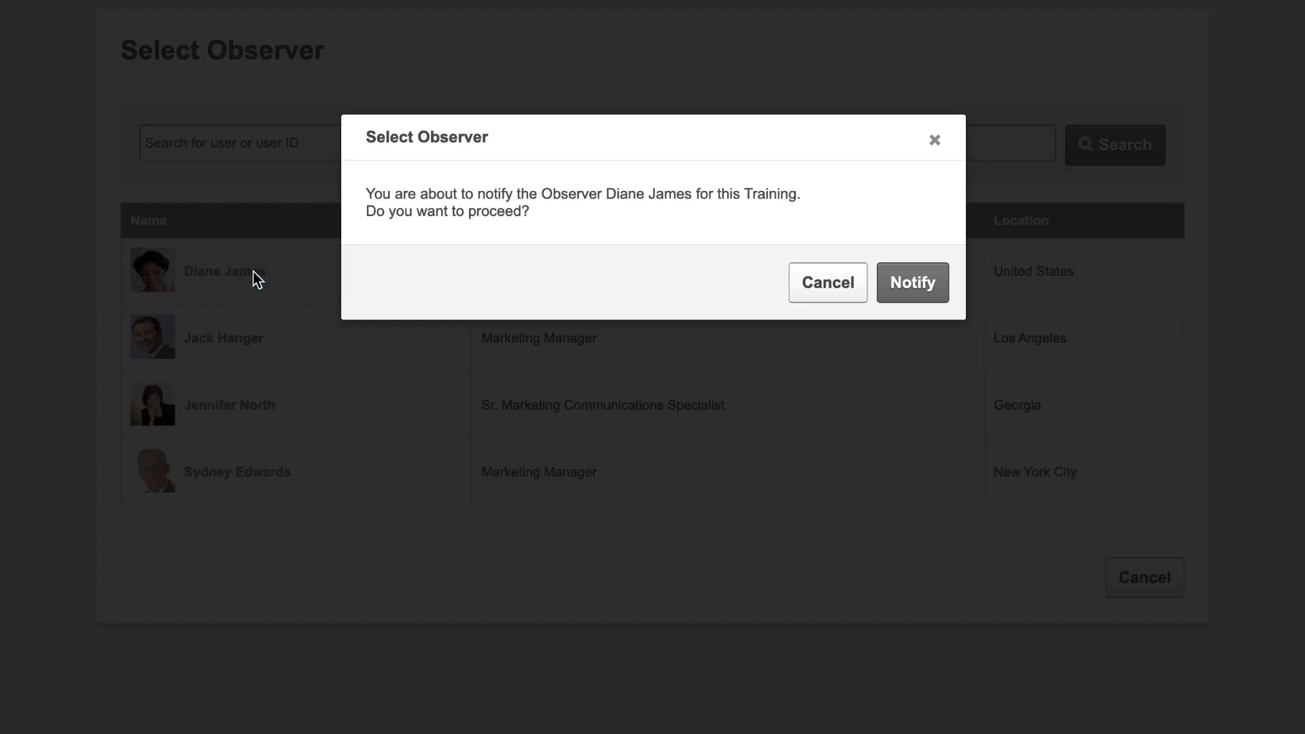
left_click(917, 282)
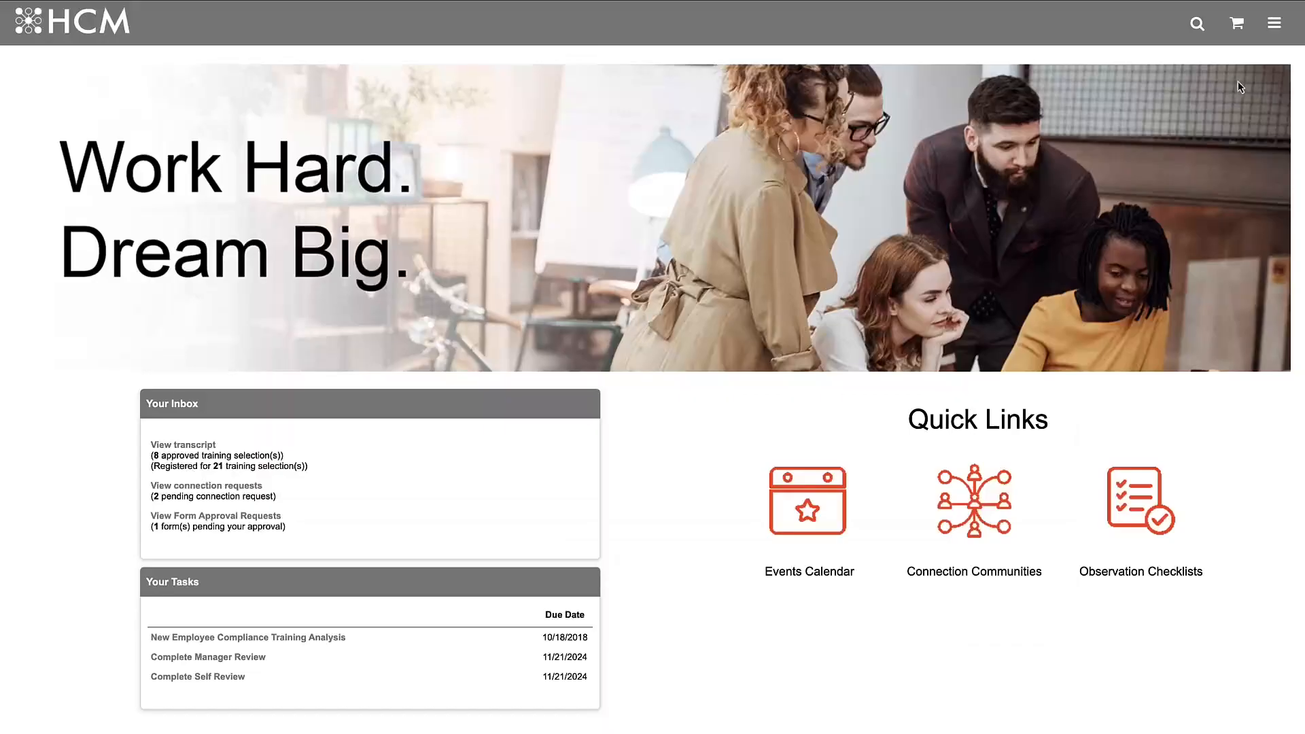
Step: Open the On The Job Training observers page and set the first listed trainee's observation result to Completed
left_click(1275, 25)
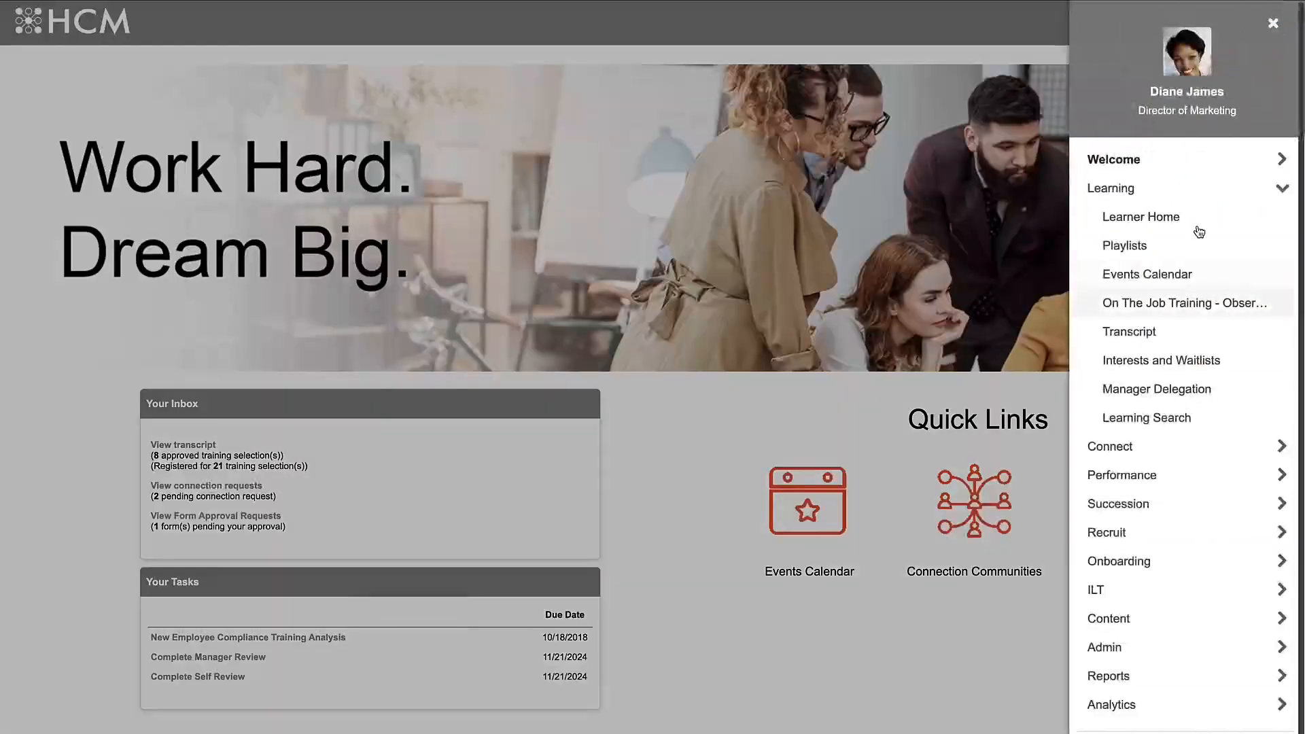
left_click(1166, 304)
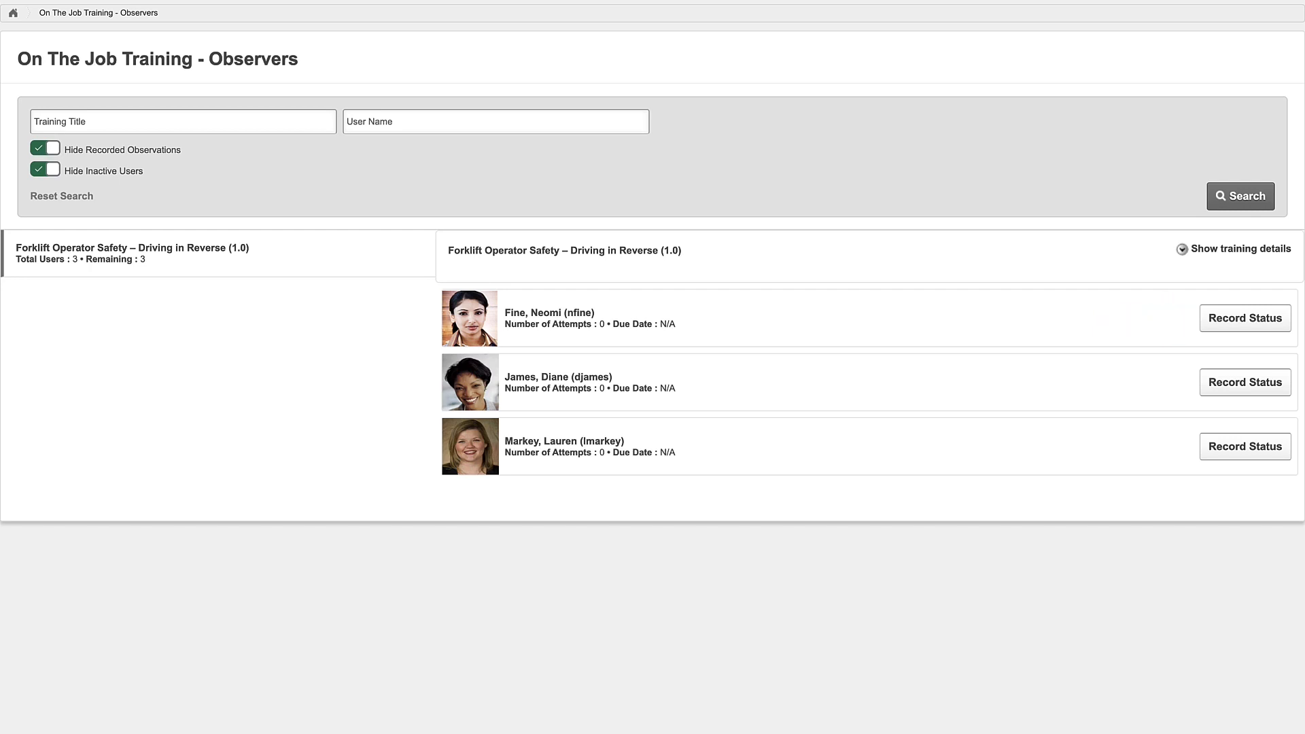
left_click(1268, 323)
left_click(458, 161)
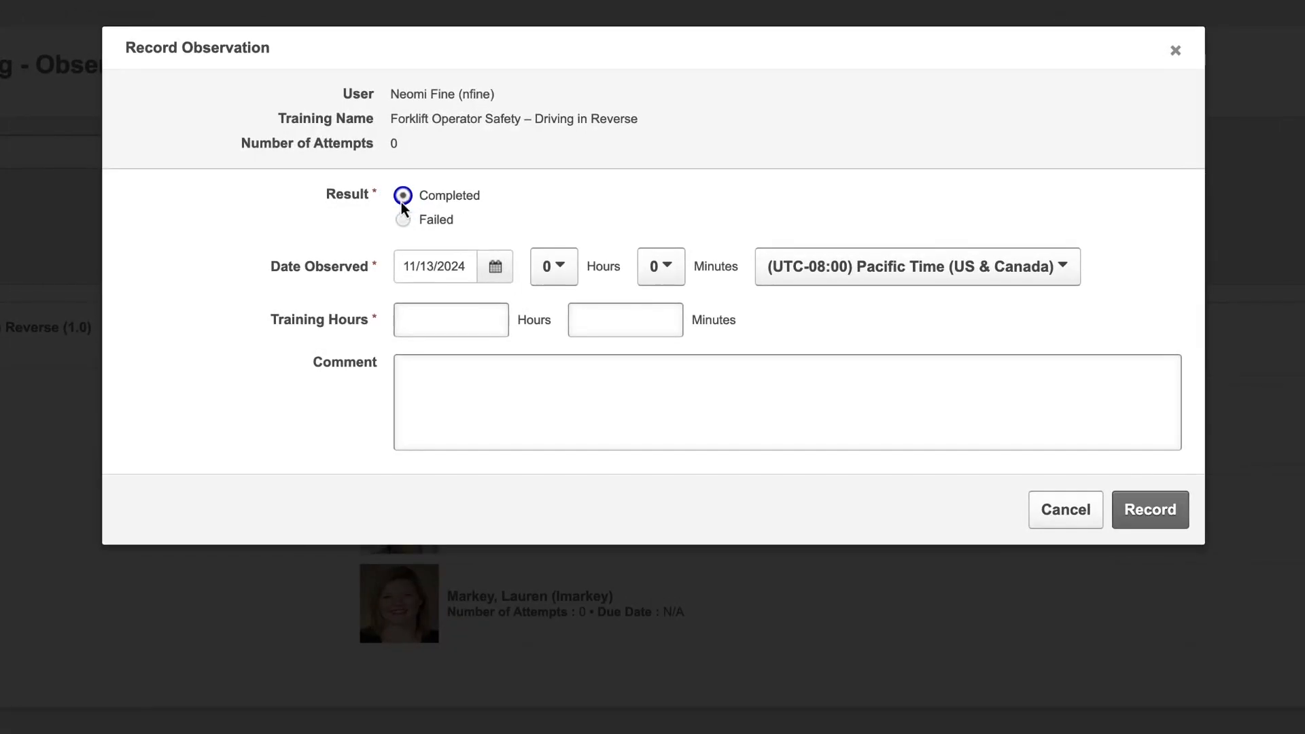
Step: Set the date observed to 11/5/2024 with the time at 1 hour
left_click(494, 269)
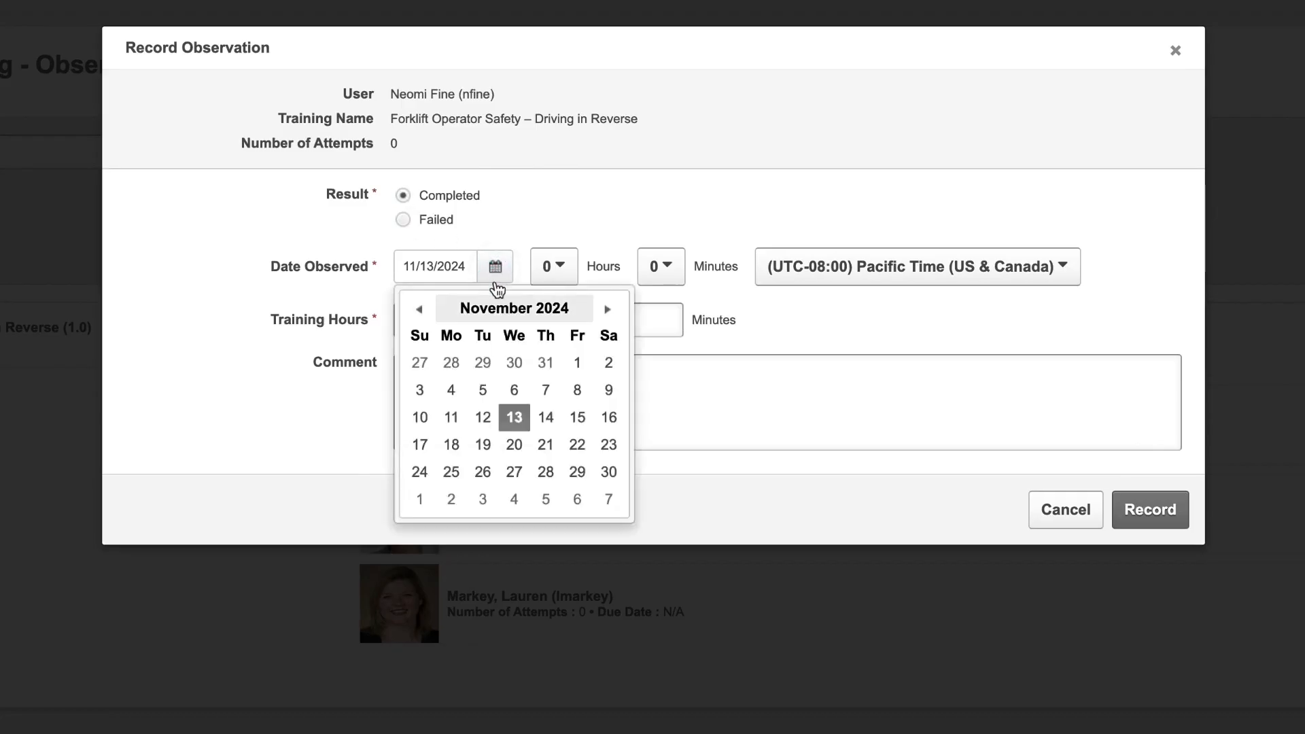
left_click(485, 391)
left_click(553, 266)
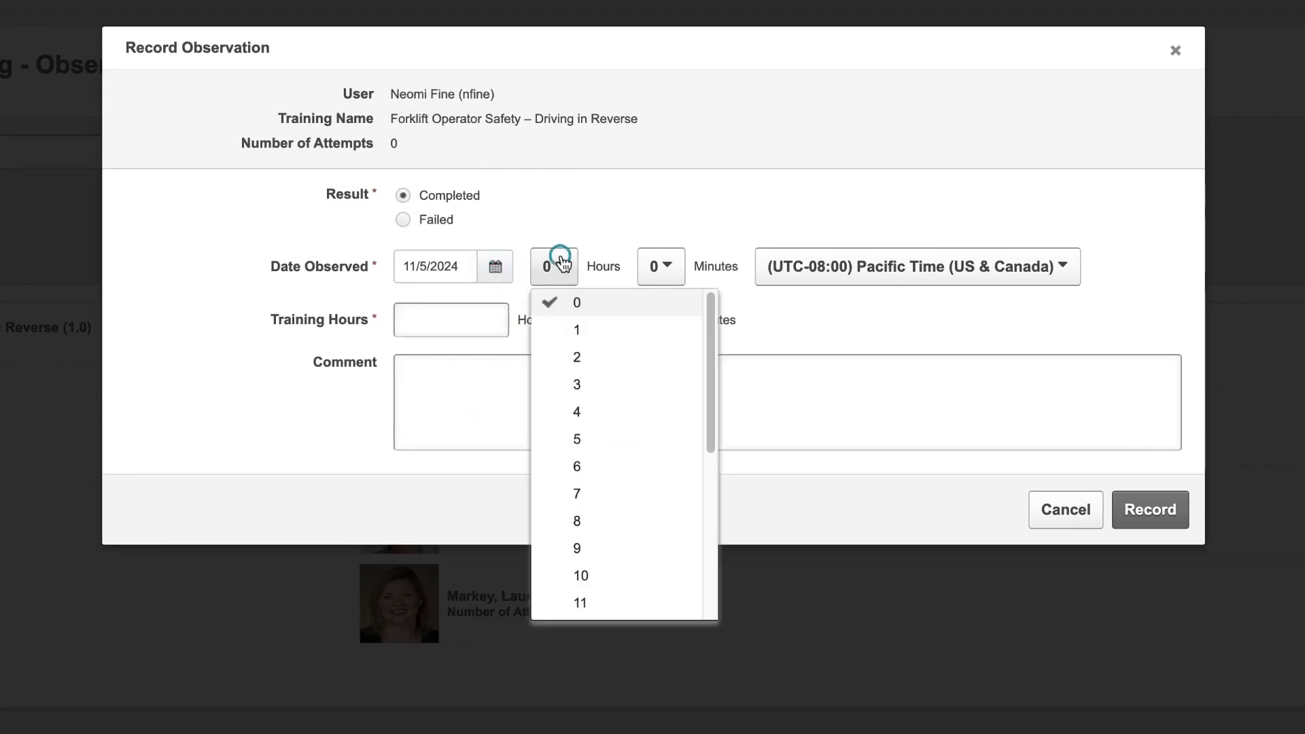
left_click(568, 333)
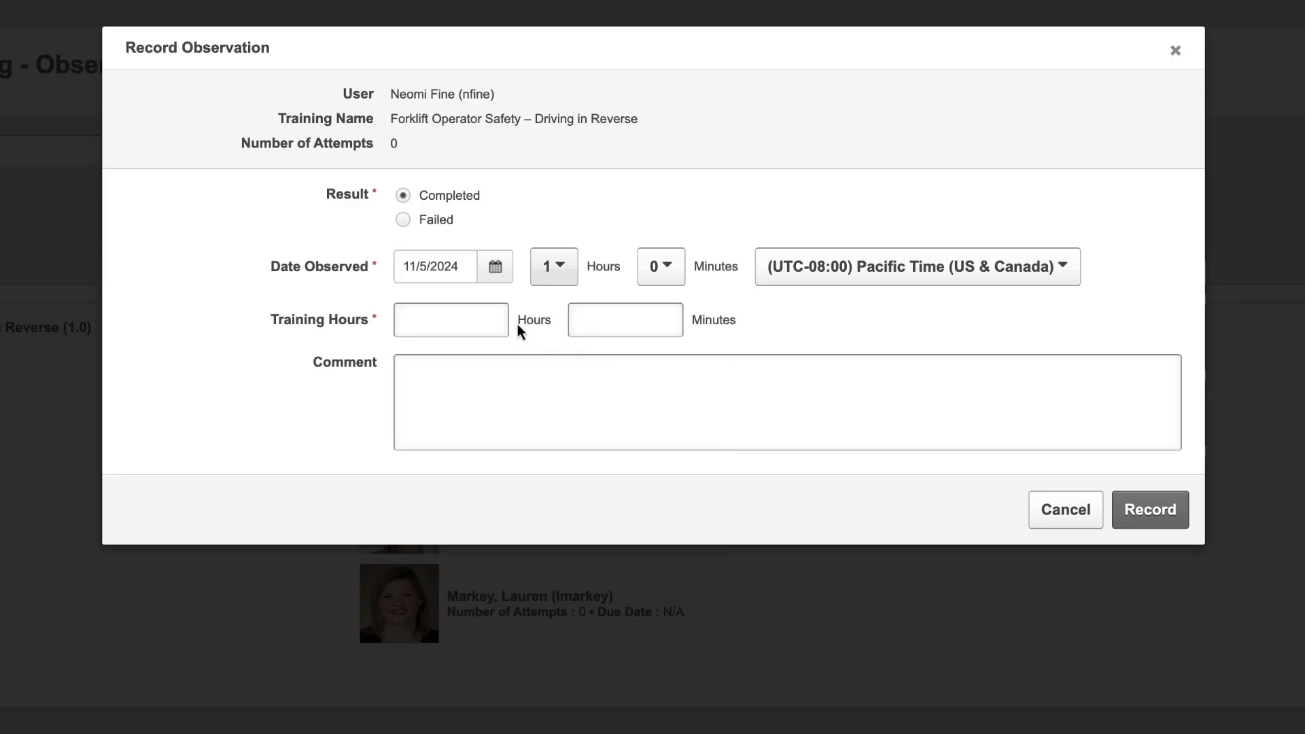
Step: Enter training hours of 1 hour 0 minutes and the comment N/A, and record the observation
left_click(478, 312)
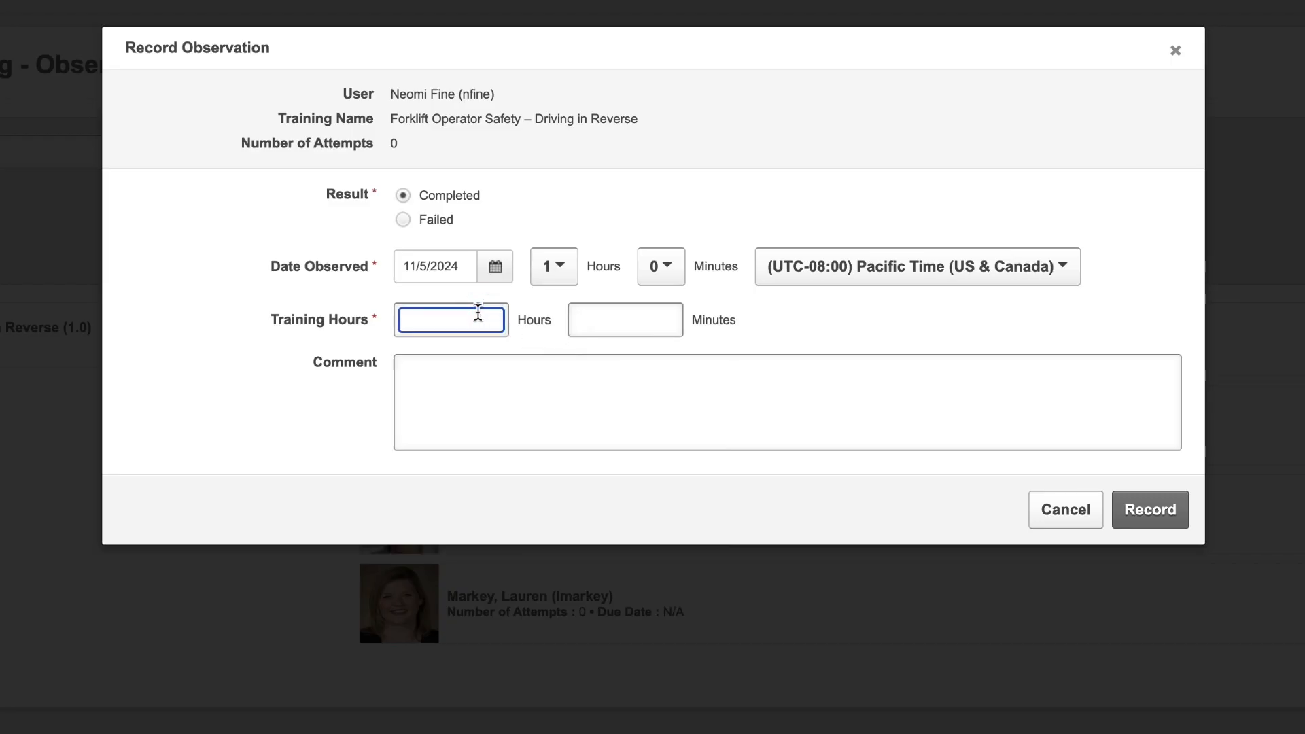
type("1")
left_click(656, 316)
type("0")
key("Tab")
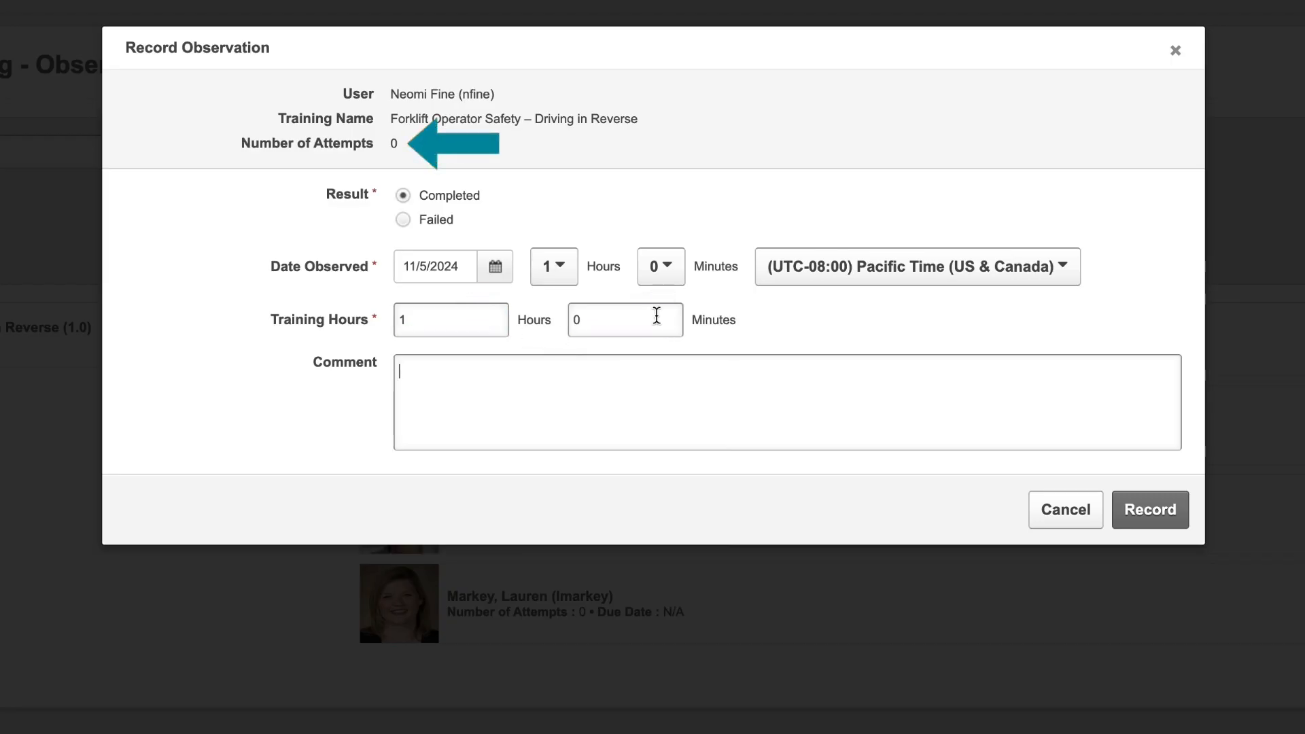
type("N/A")
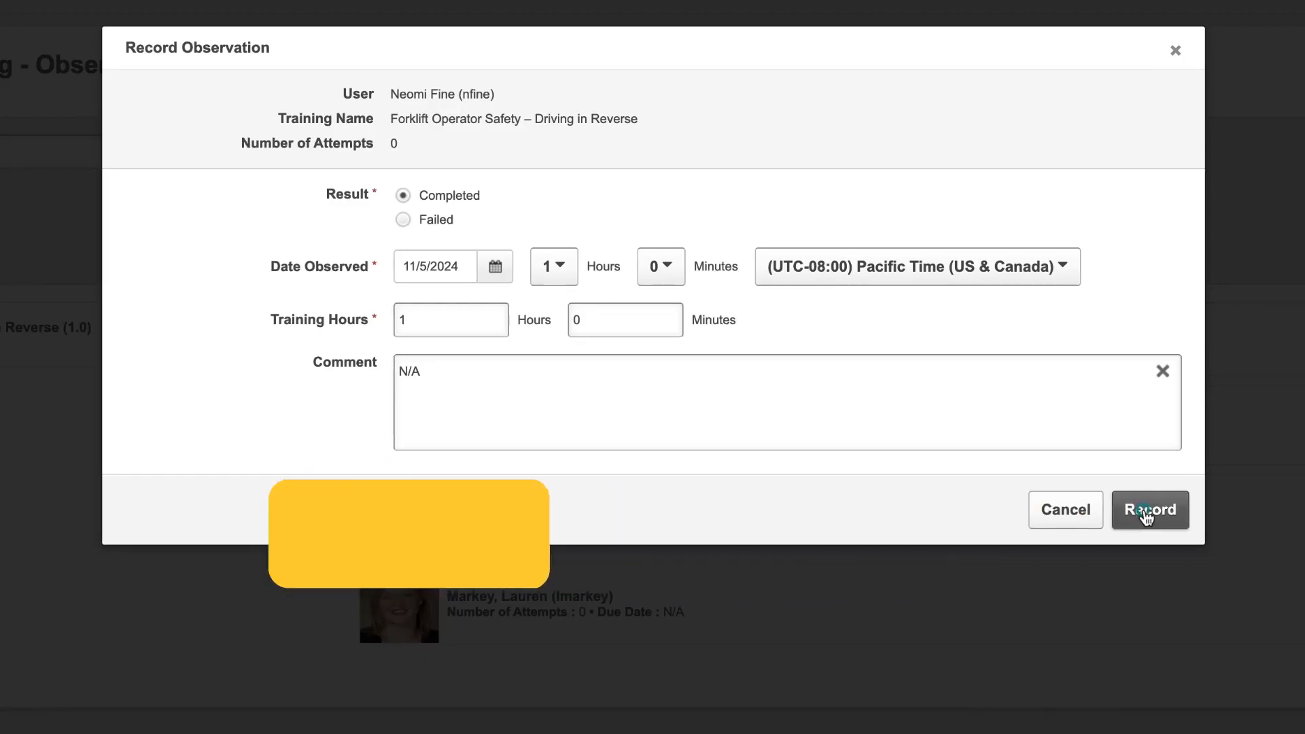
left_click(1149, 511)
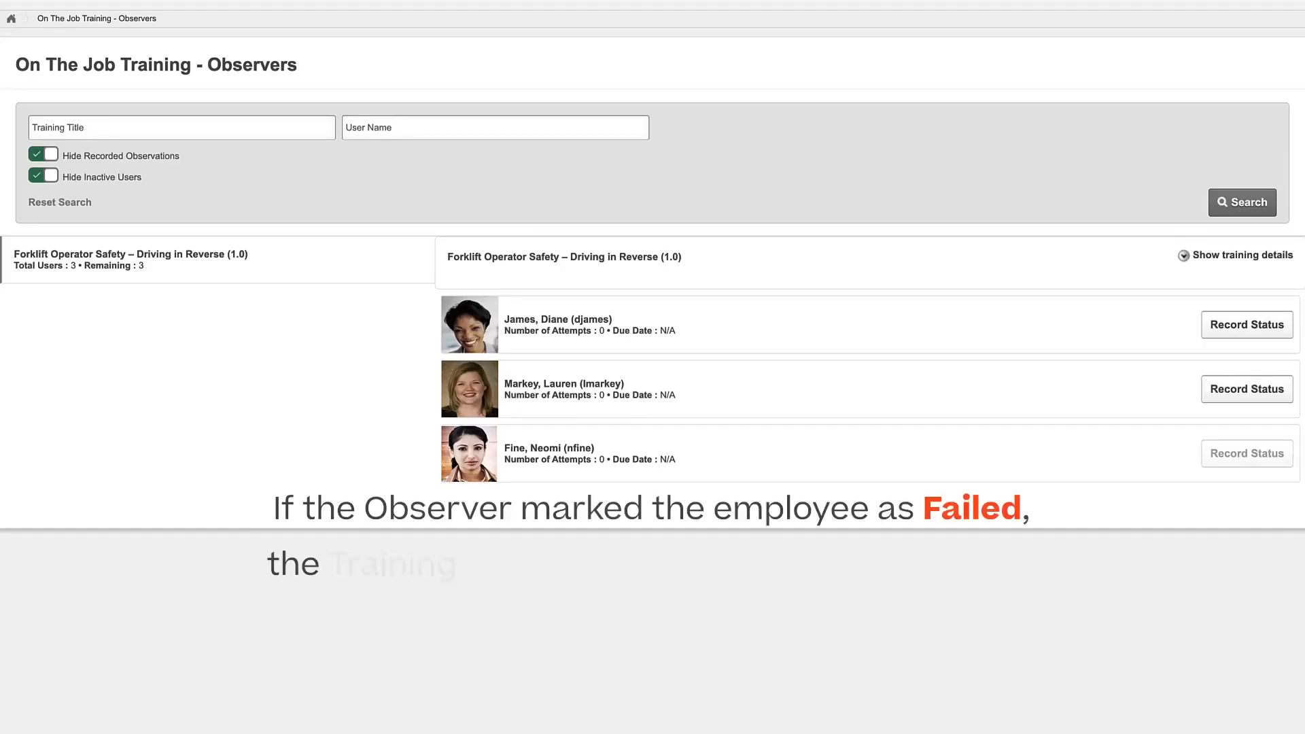